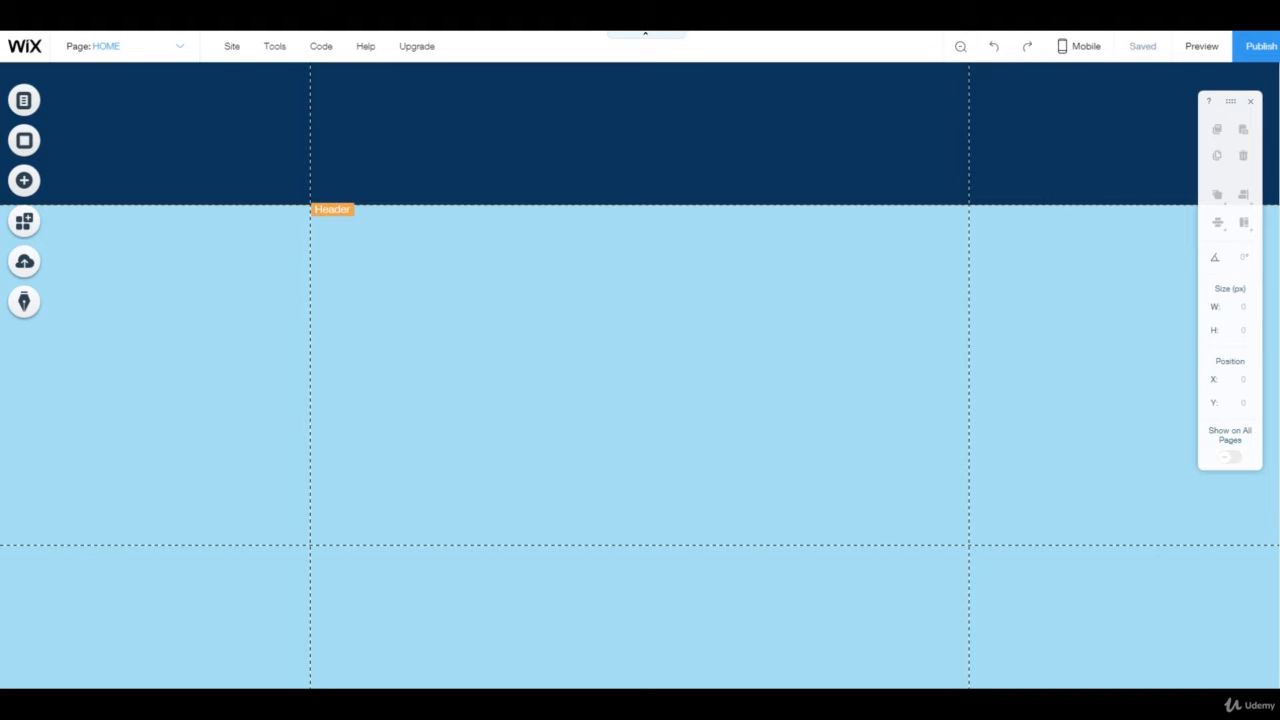
Open the header's design options and browse the available header designs without applying a new one
left_click(640, 134)
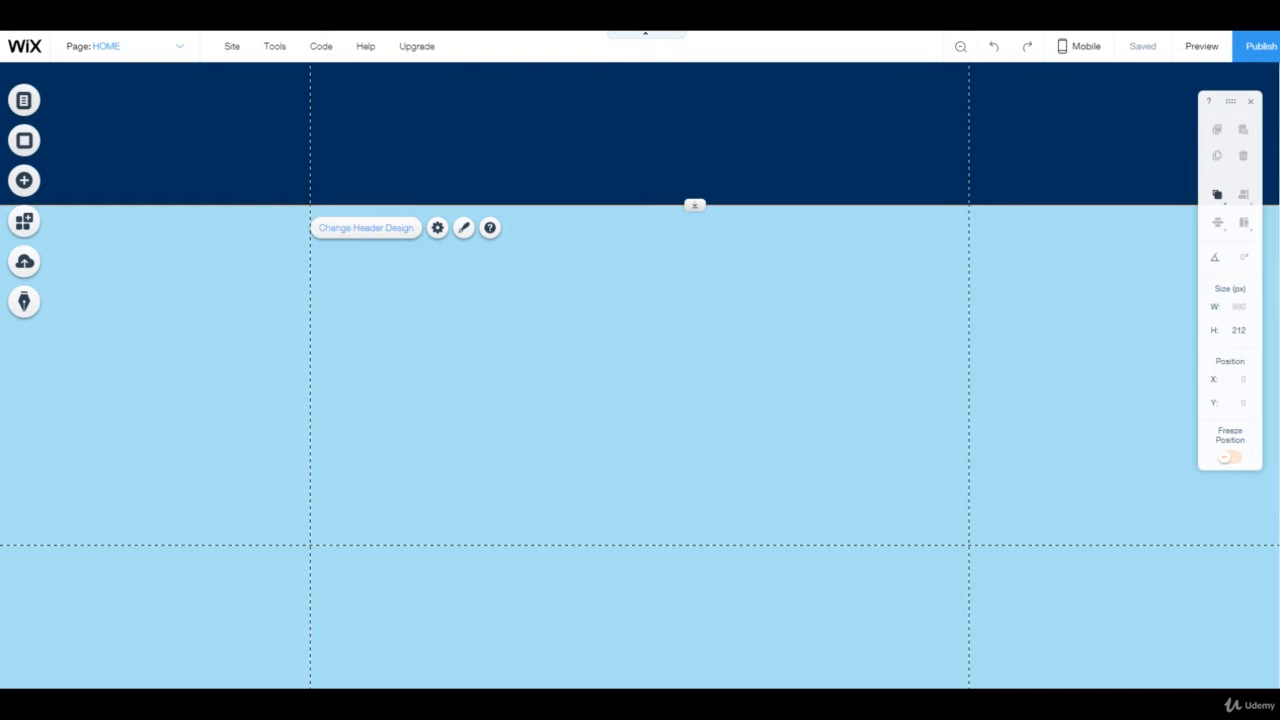
left_click(463, 227)
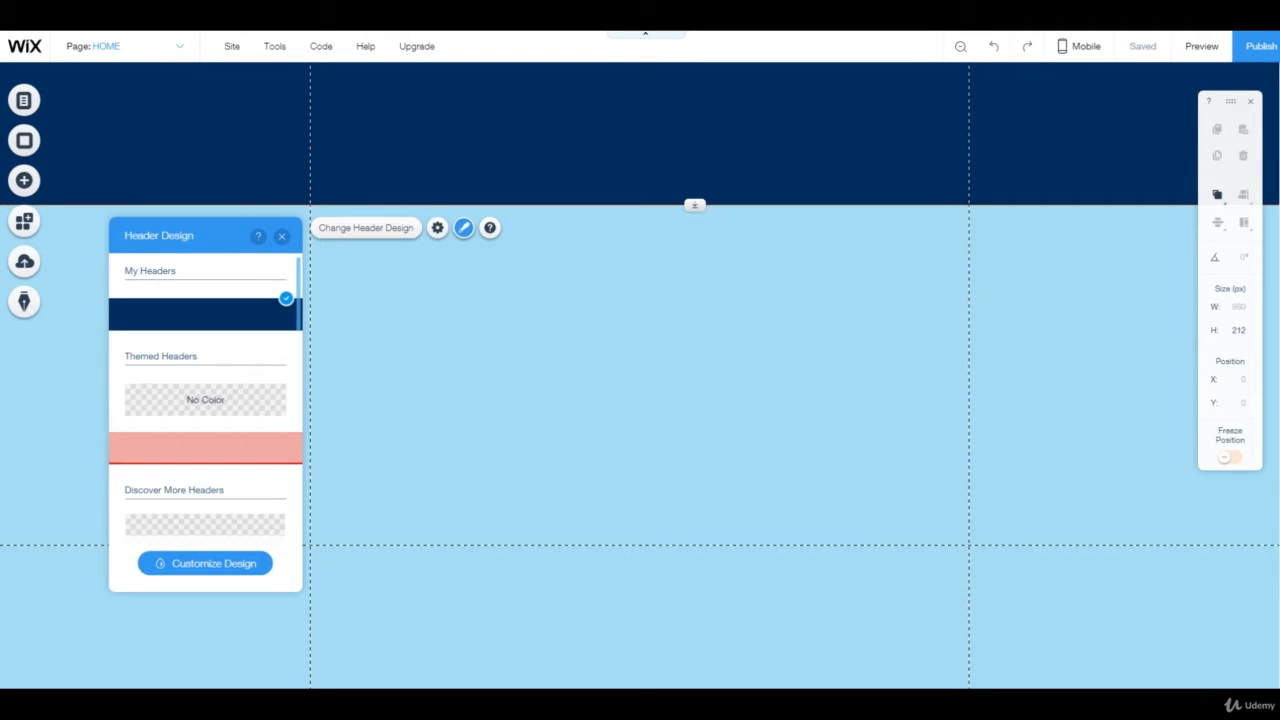
scroll(205, 394, "down", 5)
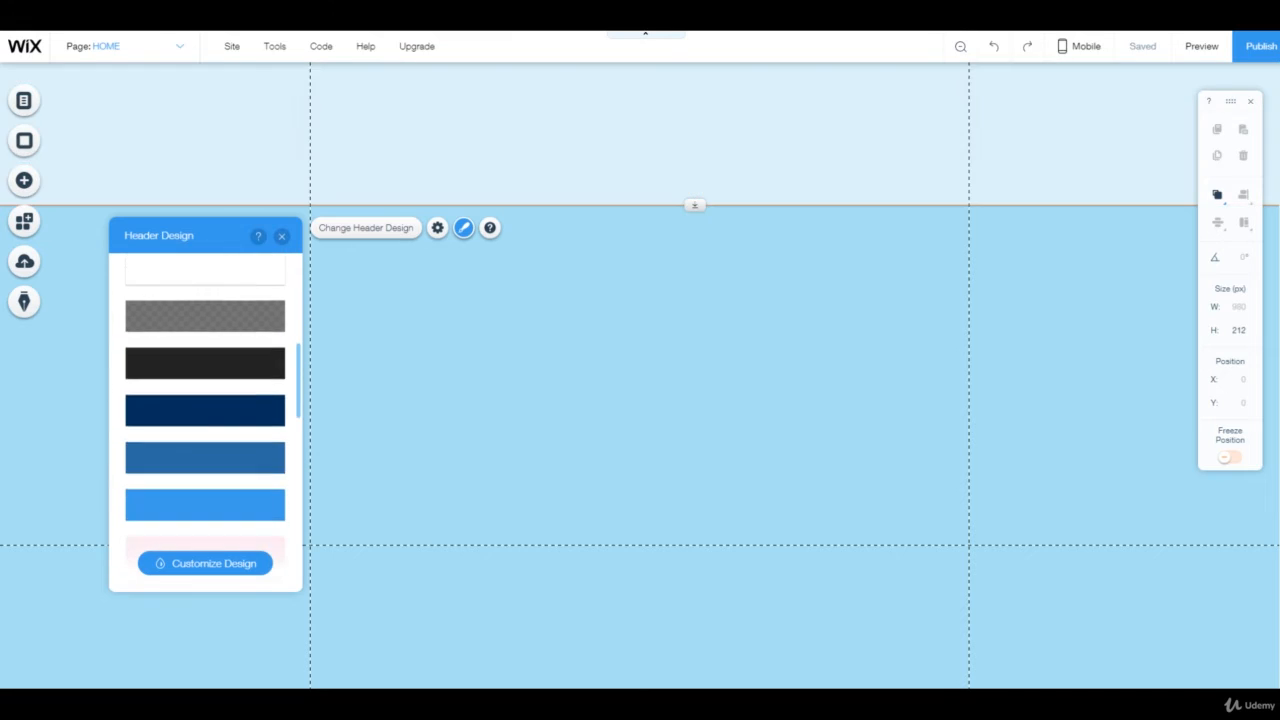
scroll(205, 394, "down", 4)
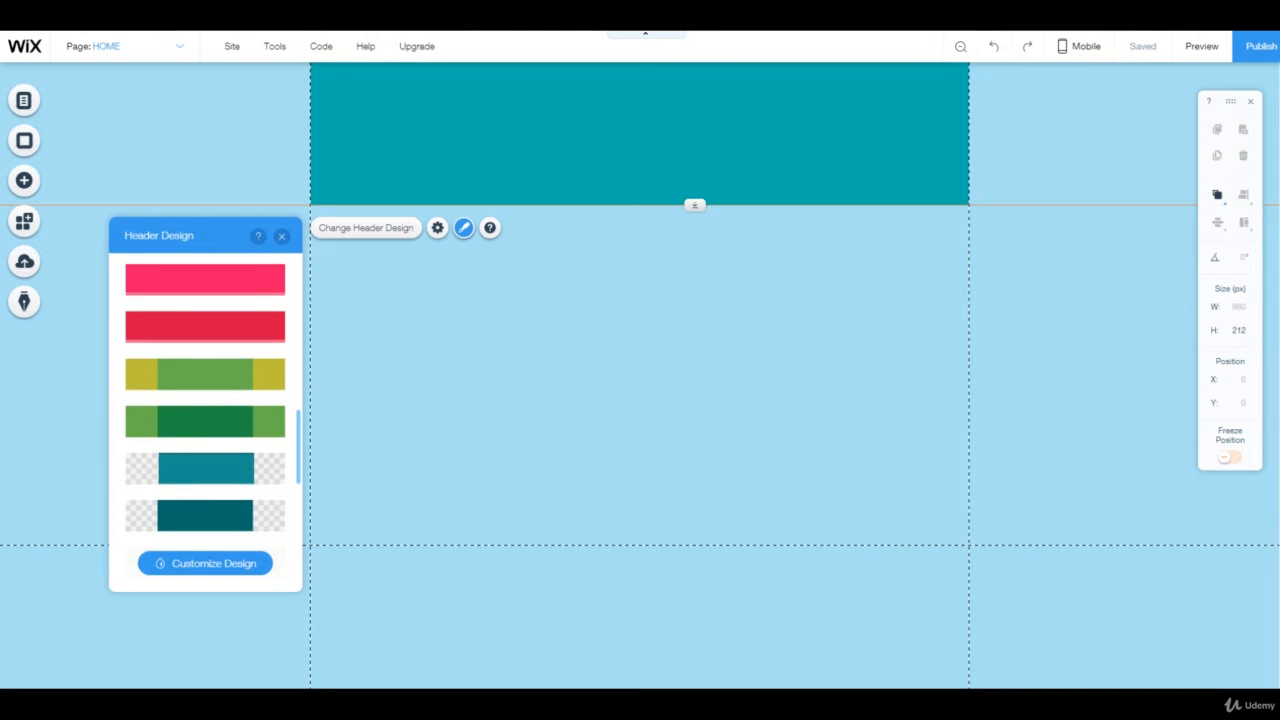
scroll(205, 400, "down", 4)
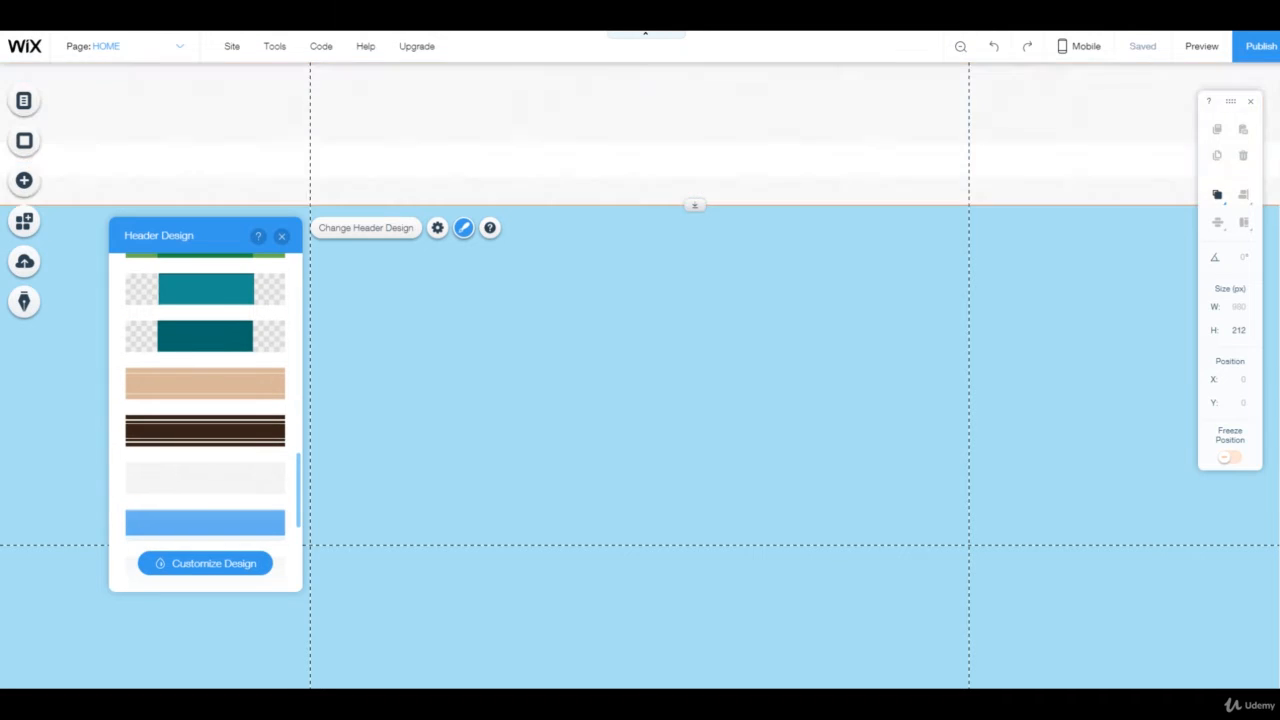
scroll(205, 400, "down", 3)
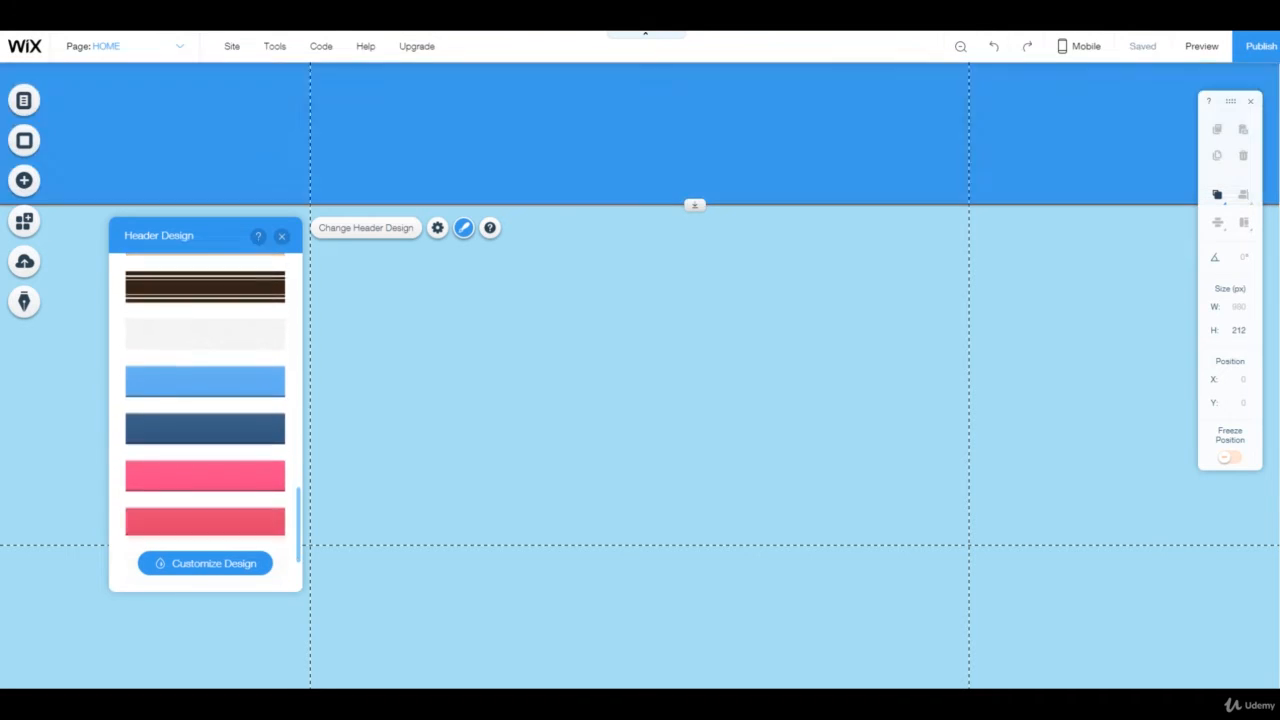
scroll(205, 400, "up", 5)
scroll(205, 400, "down", 4)
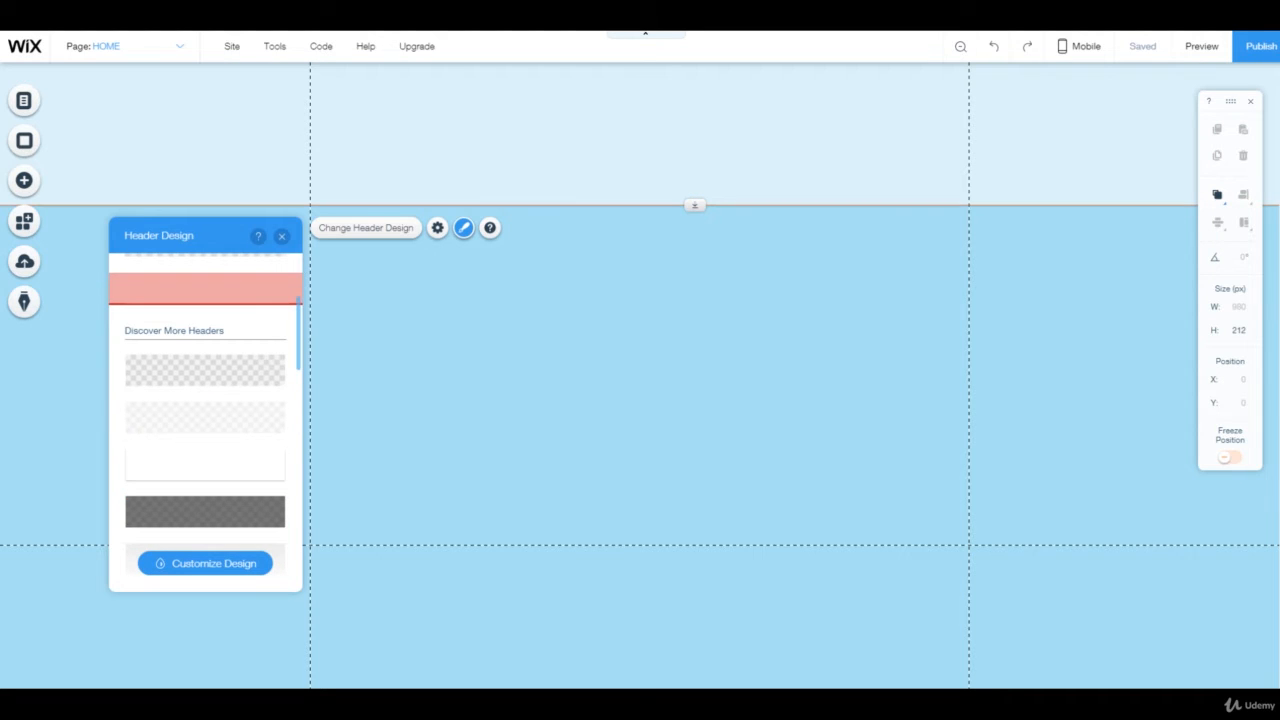
scroll(205, 400, "up", 1)
scroll(205, 400, "up", 3)
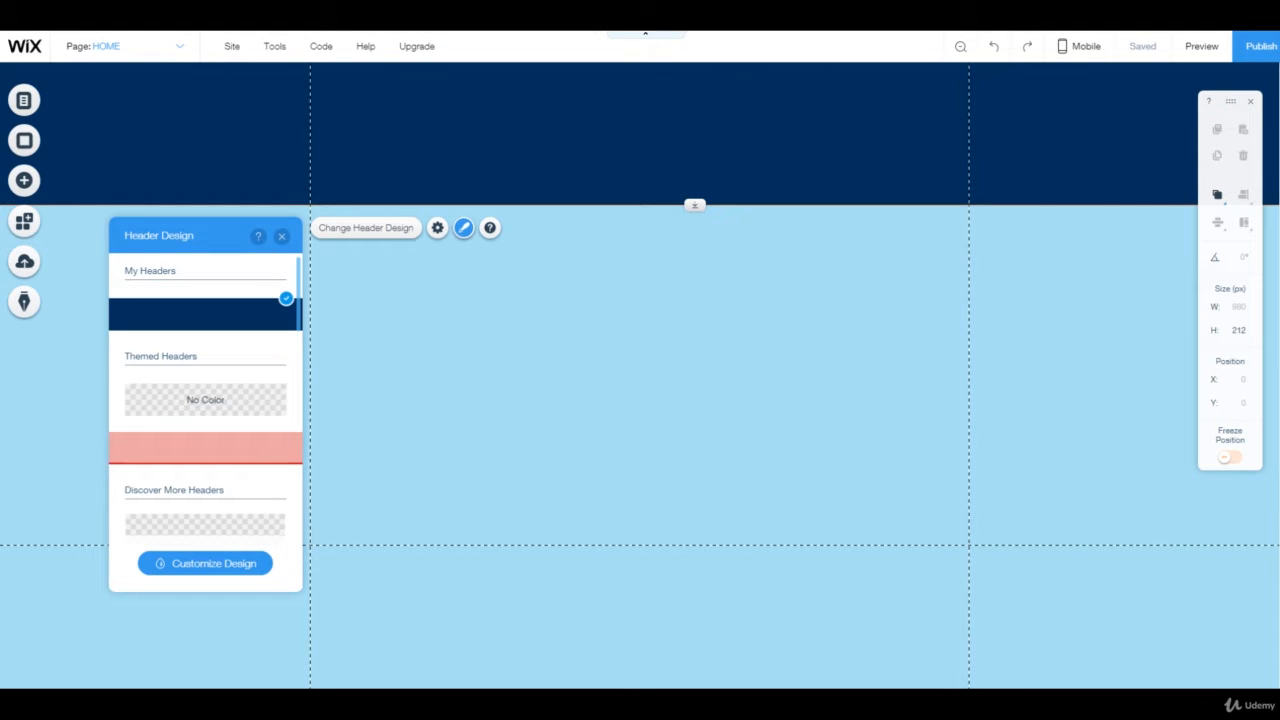
left_click(640, 330)
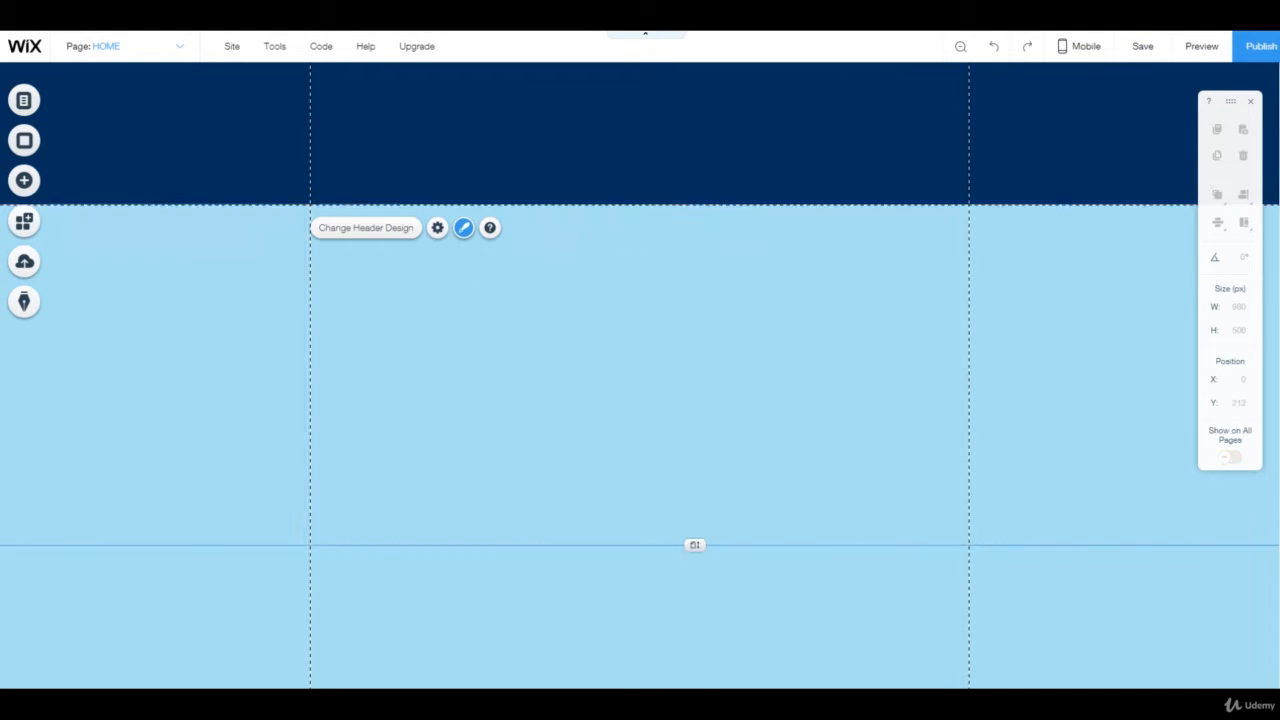
Stretch the header taller to about 253 px using its stretch handle
left_click(640, 140)
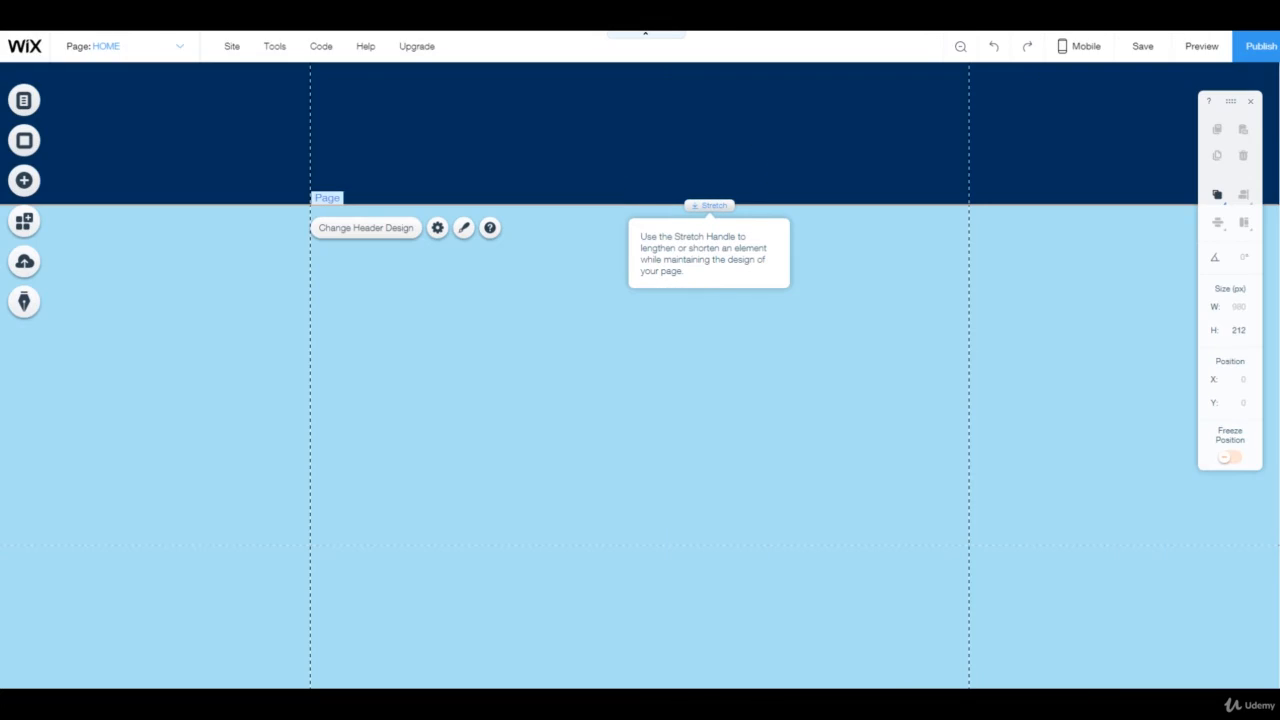
left_click_drag(695, 208, 695, 238)
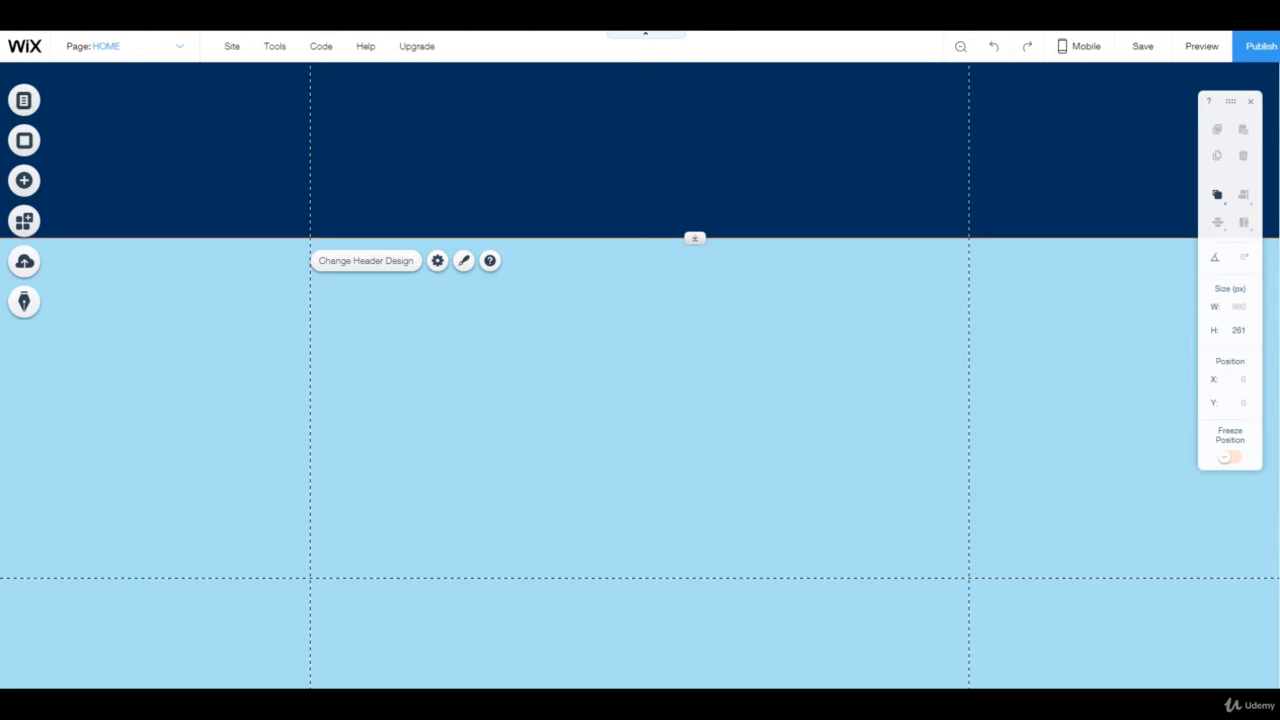
mouse_move(709, 238)
left_mouse_down()
mouse_move(695, 229)
mouse_move(695, 129)
mouse_move(695, 232)
left_mouse_up()
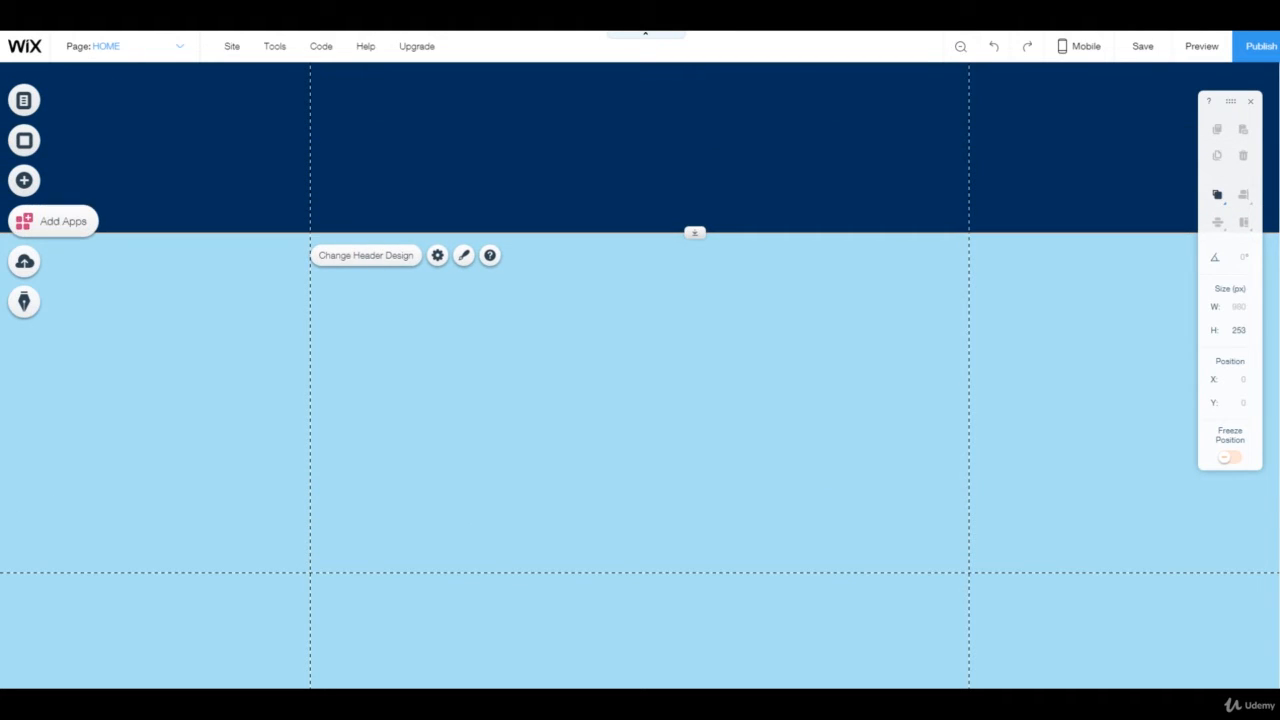
Upload the image batcave_colors_by_drpr-d5xgn4d from the computer into the site's image uploads
left_click(24, 180)
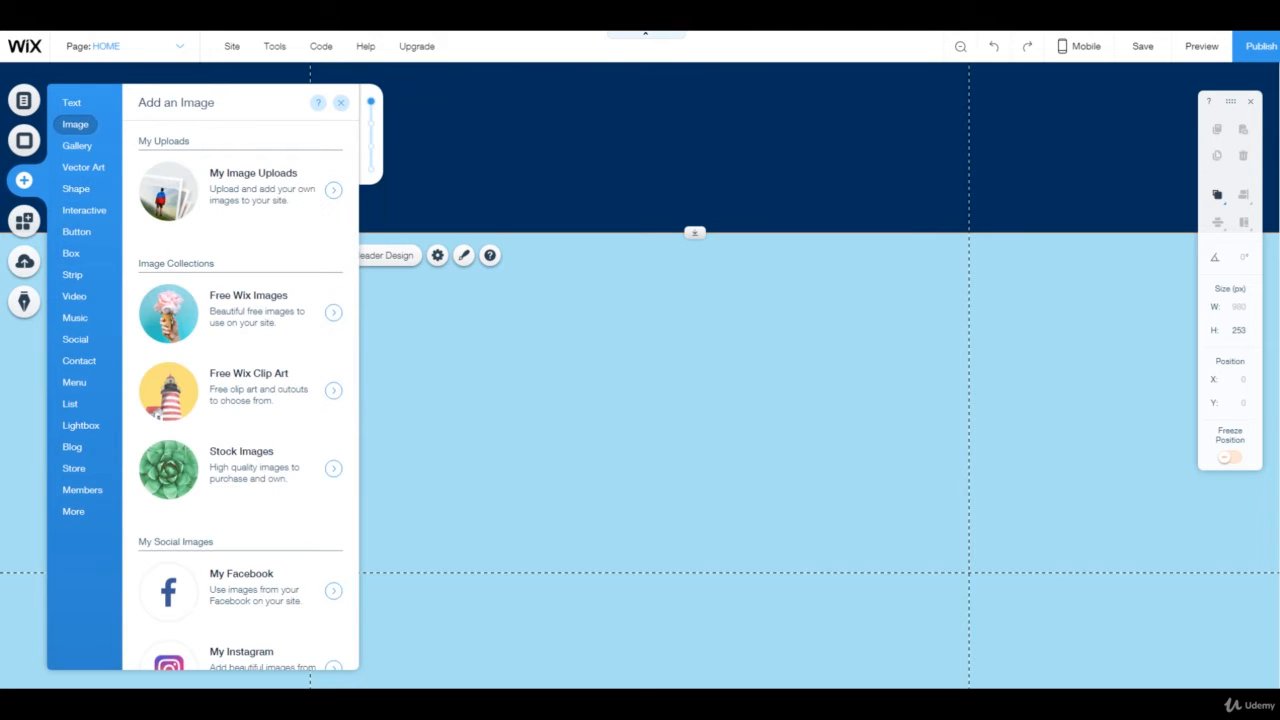
left_click(240, 190)
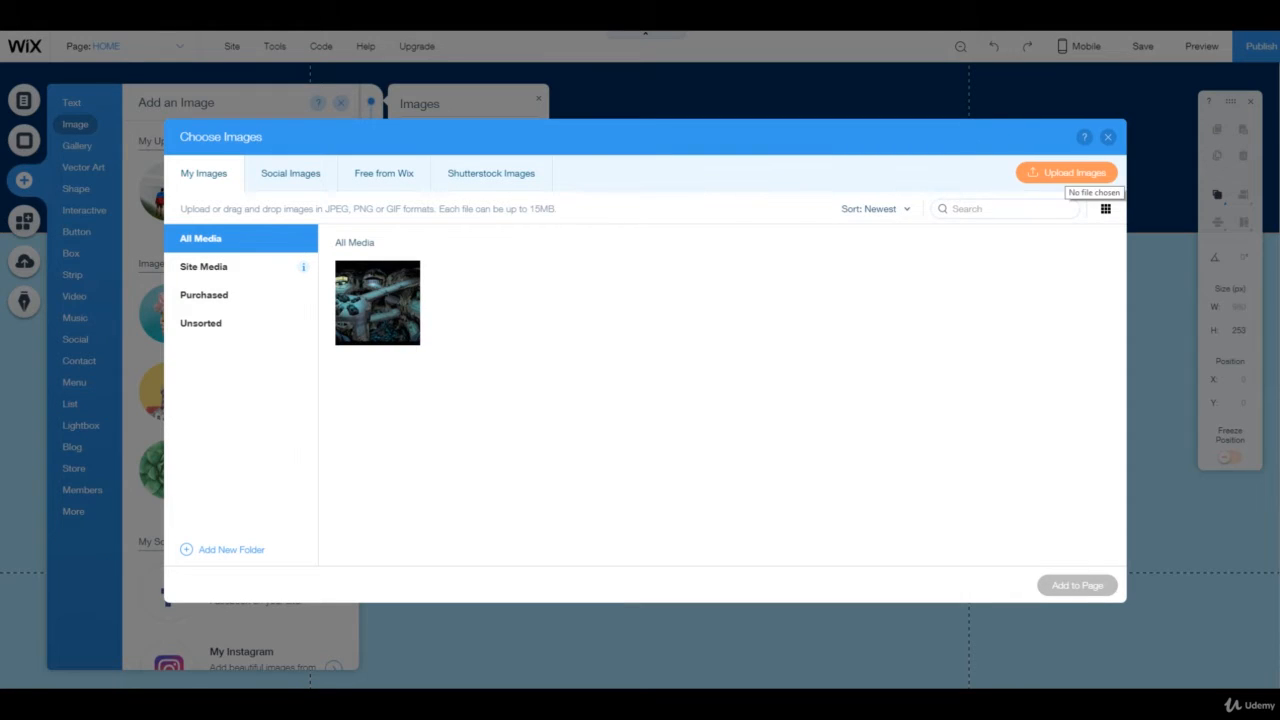
left_click(1066, 173)
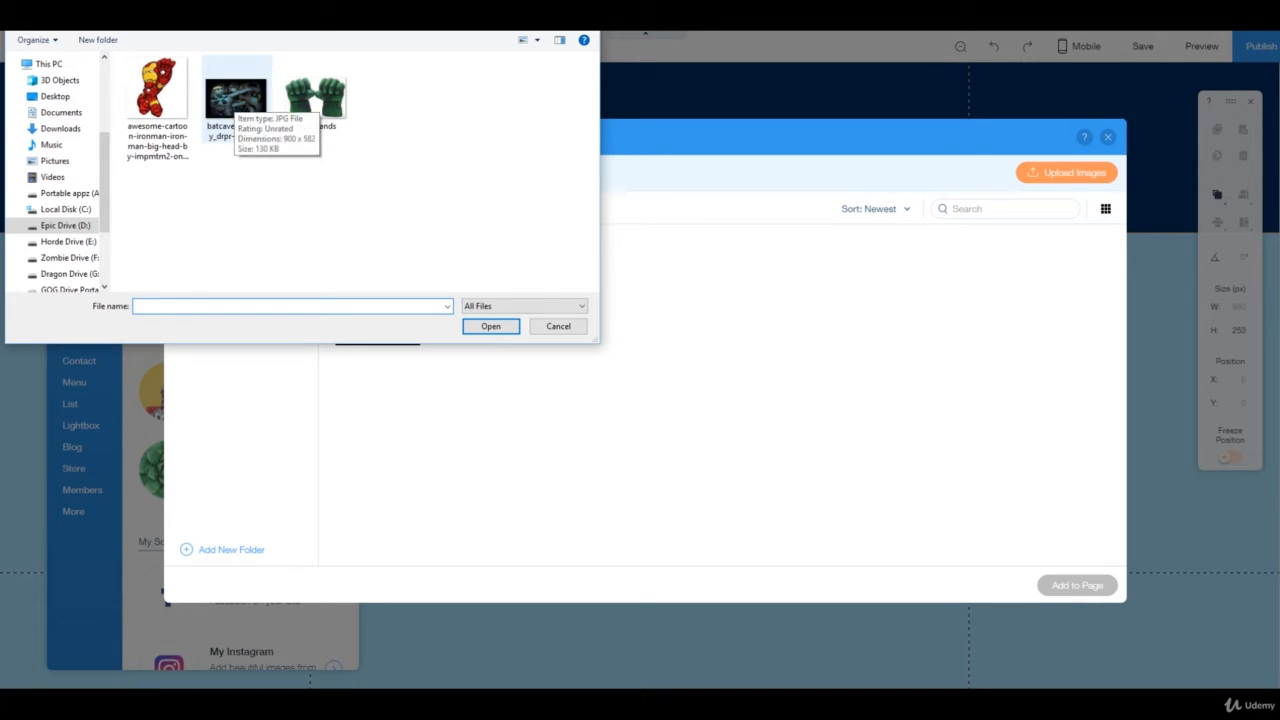
left_click(236, 100)
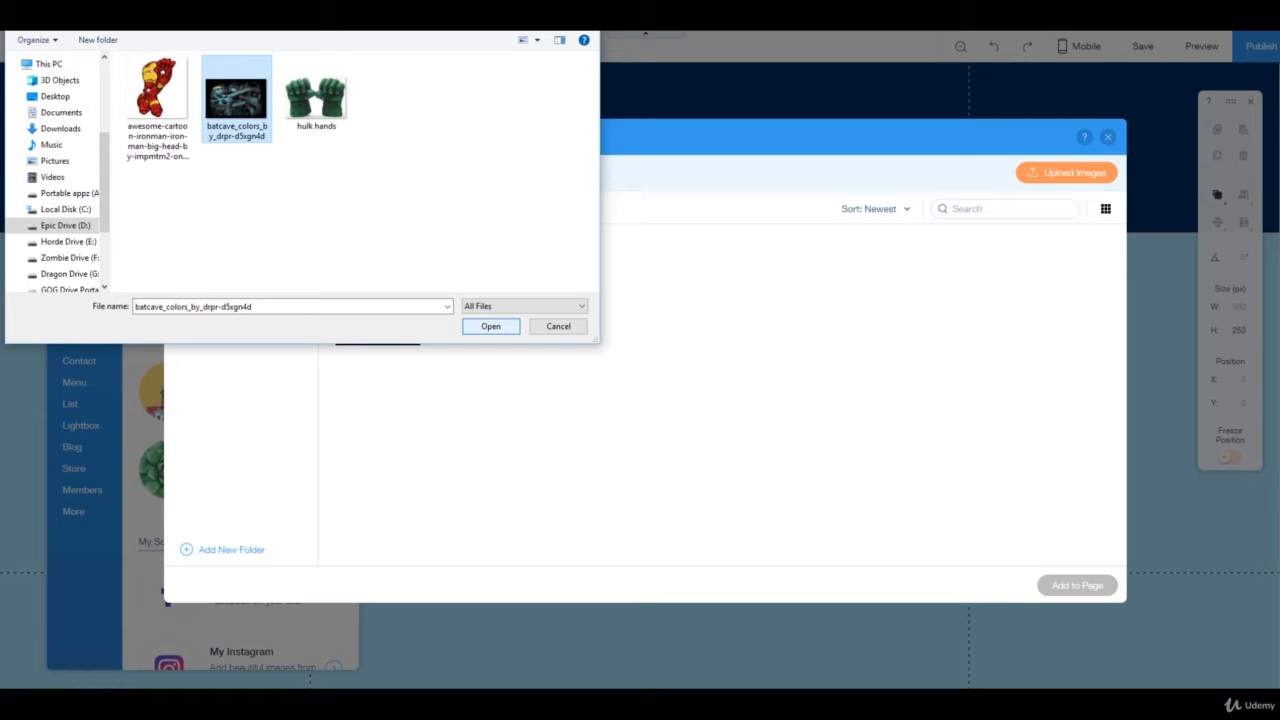
key("Return")
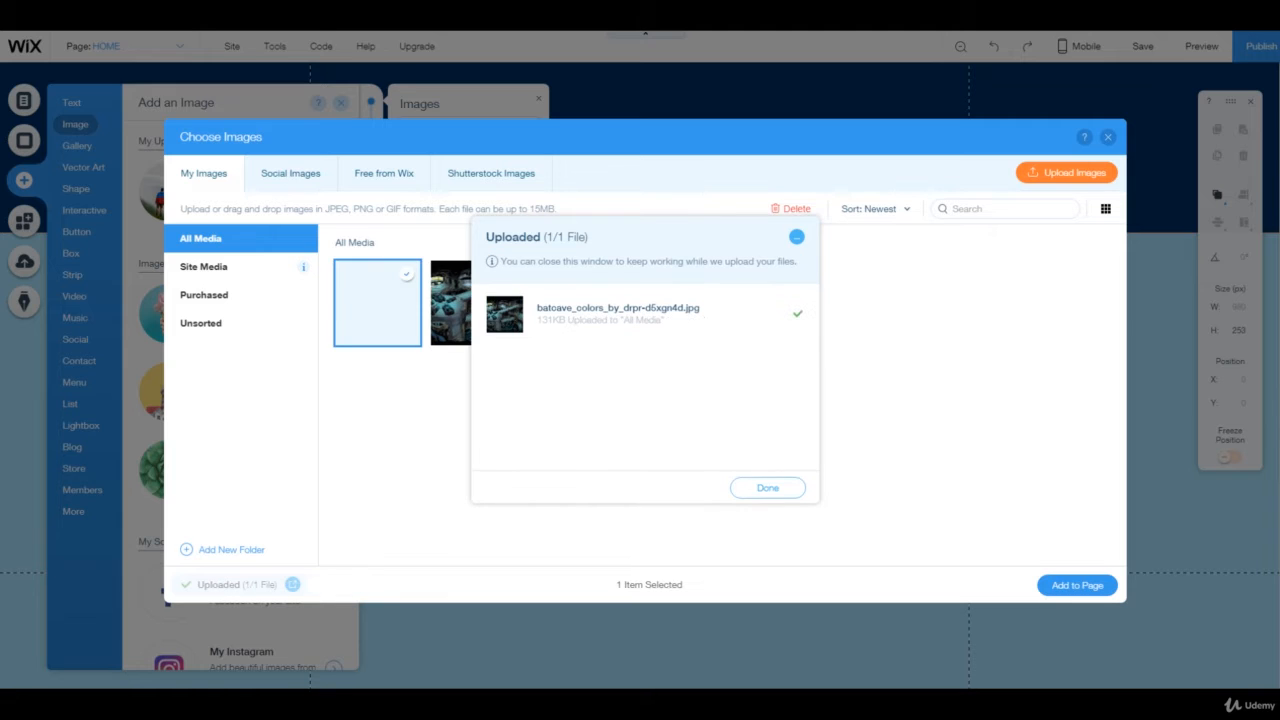
left_click(767, 487)
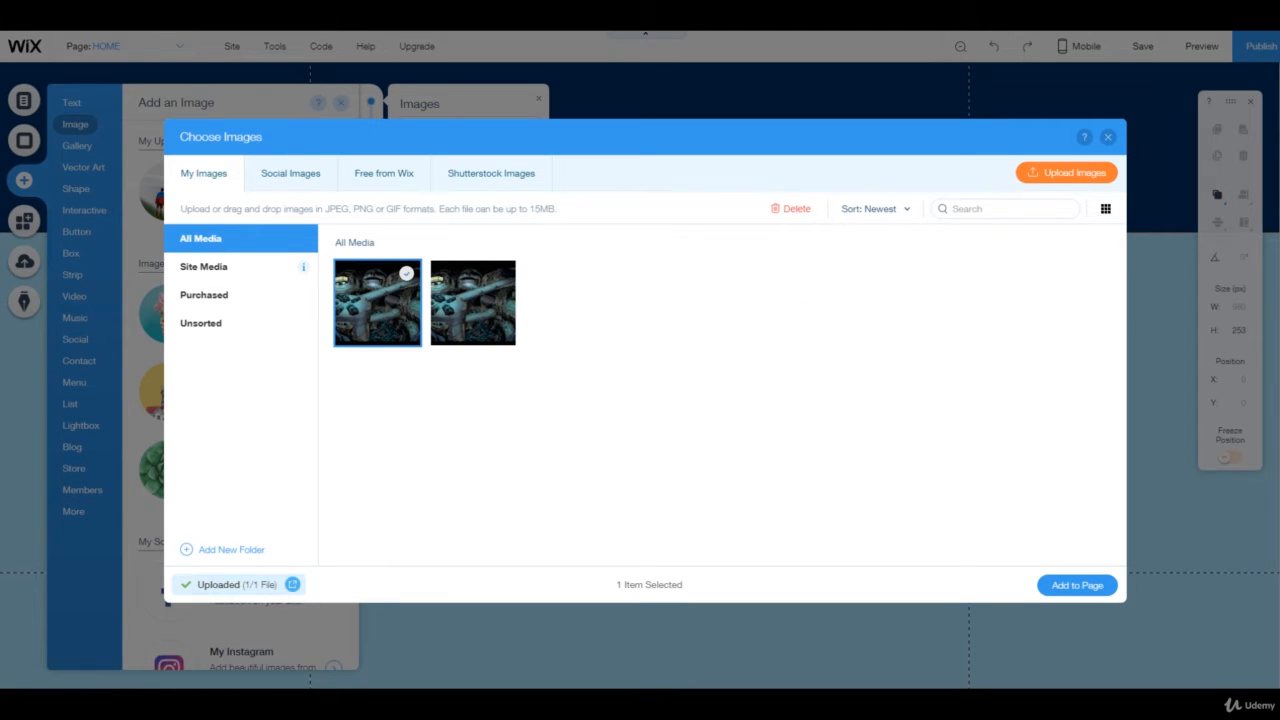
Delete the duplicate batcave image from the media library and add the remaining one to the page
left_click(473, 336)
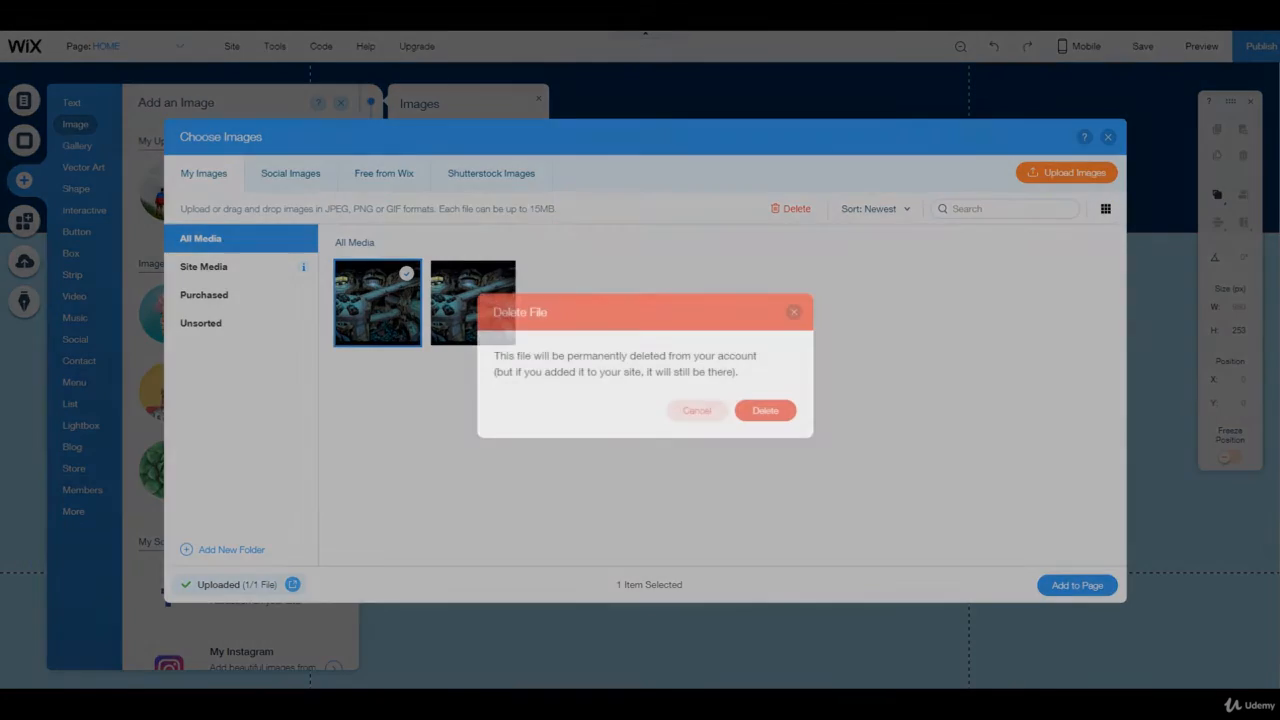
left_click(765, 410)
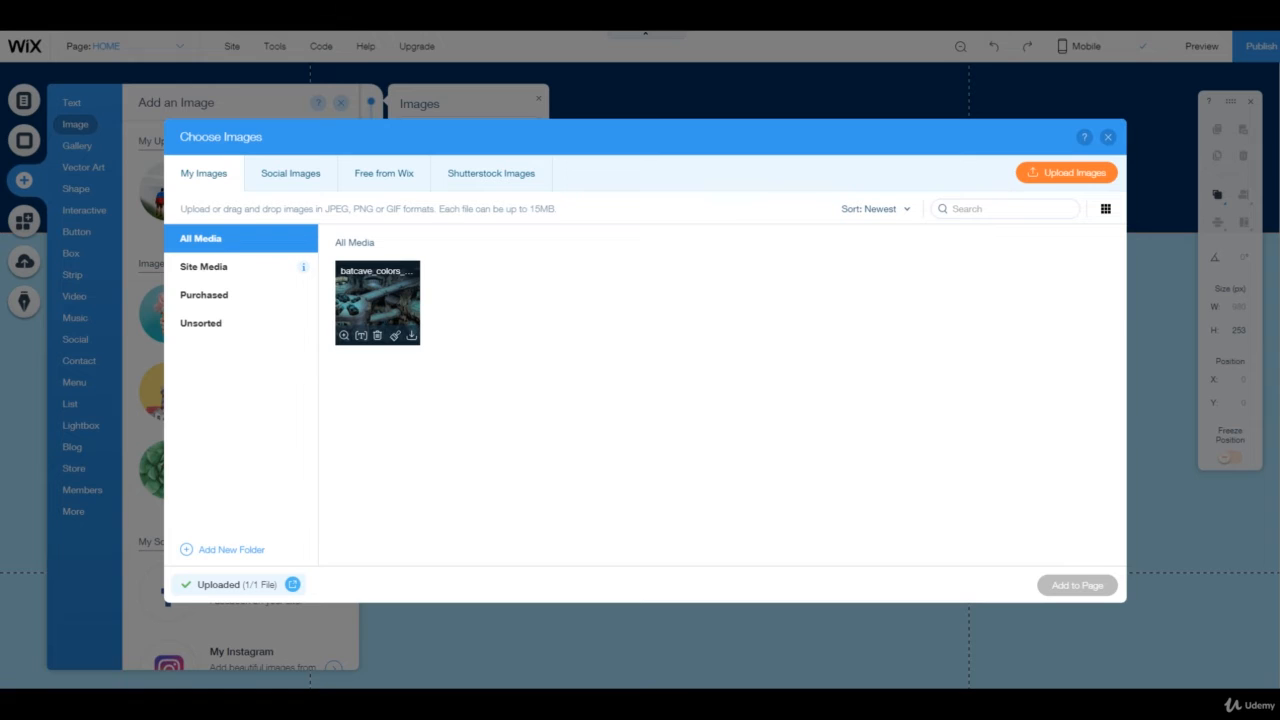
left_click(377, 303)
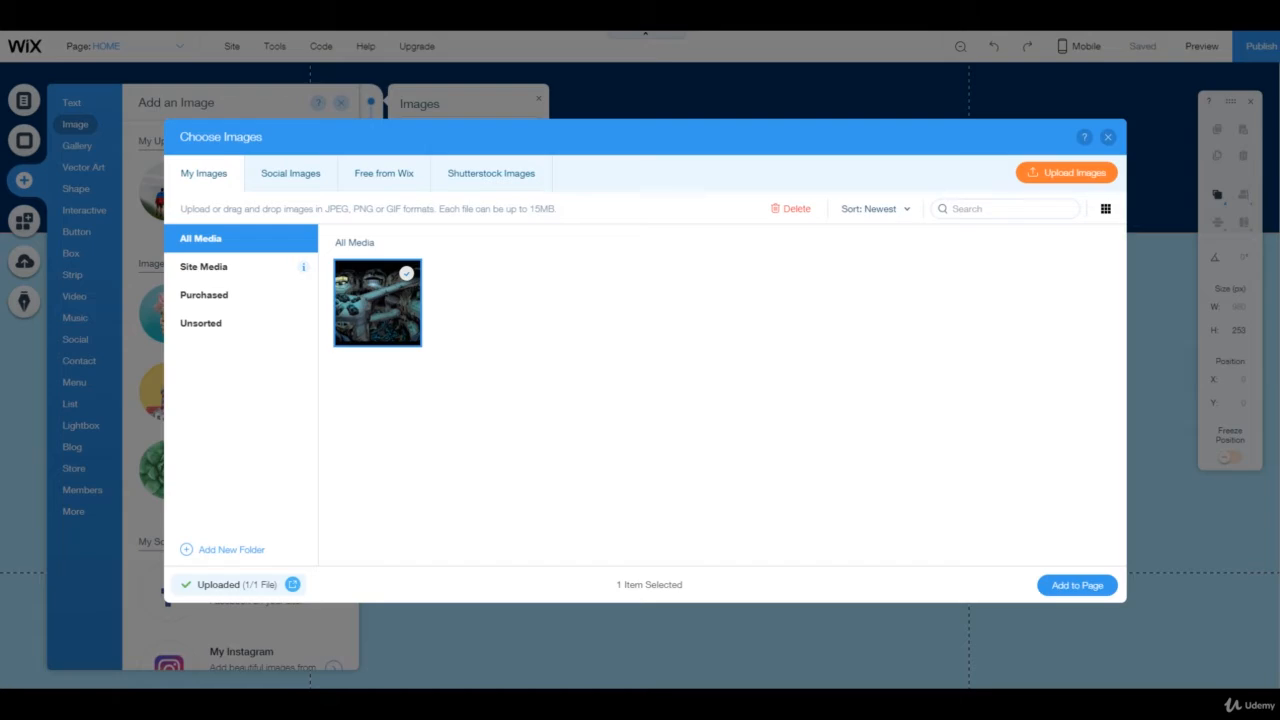
left_click(1077, 585)
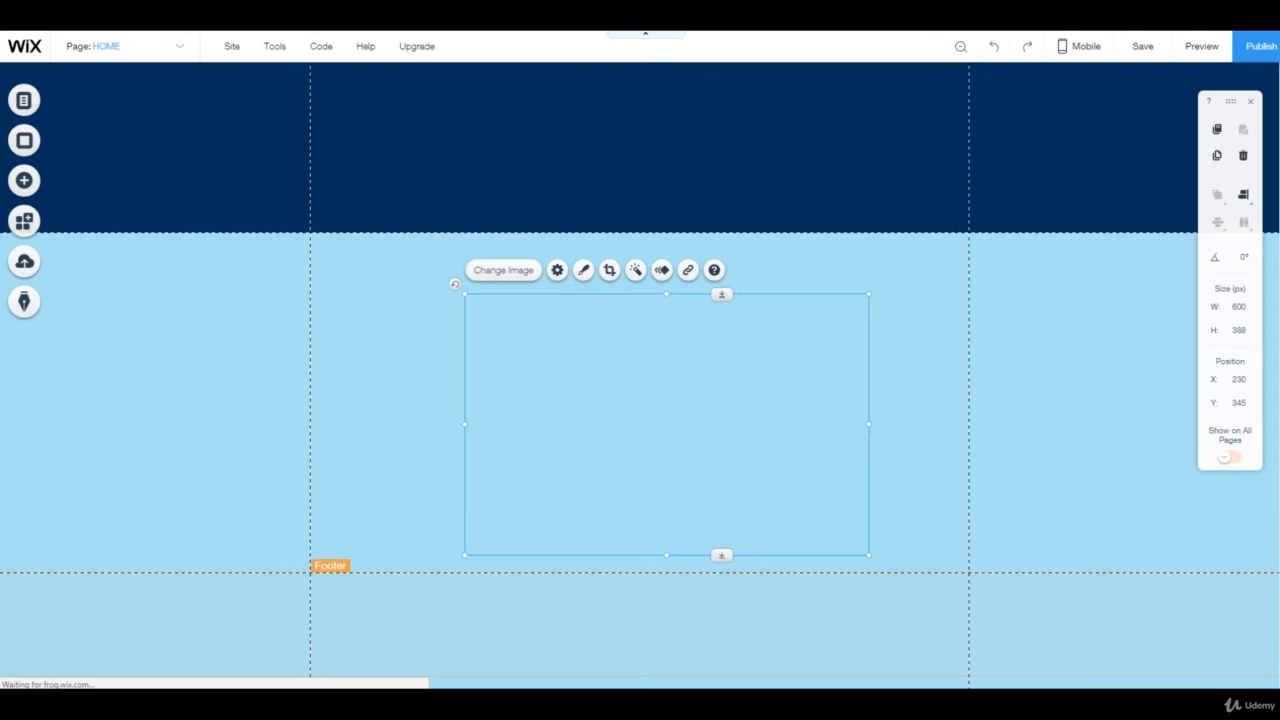
Move the image and resize it to about 395 by 255 px
left_click_drag(666, 424, 545, 388)
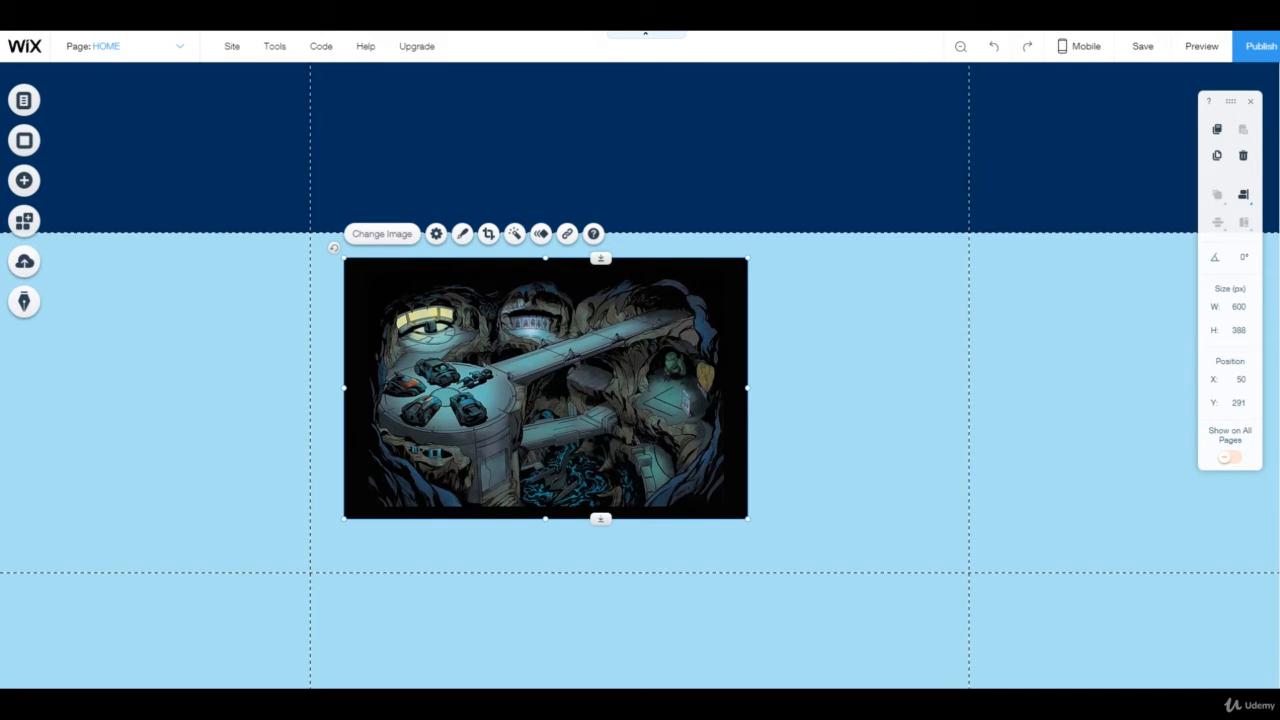
left_click_drag(344, 258, 482, 348)
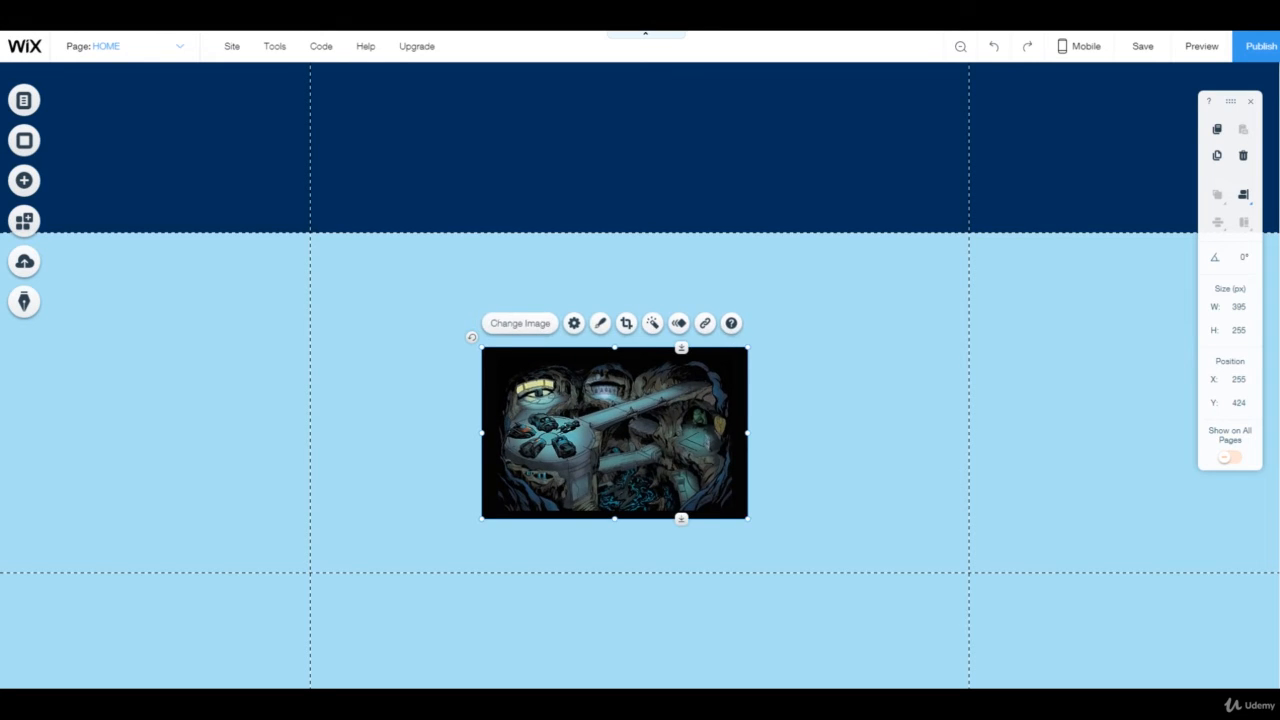
Move the image up into the header's top-left corner
left_click_drag(614, 432, 442, 147)
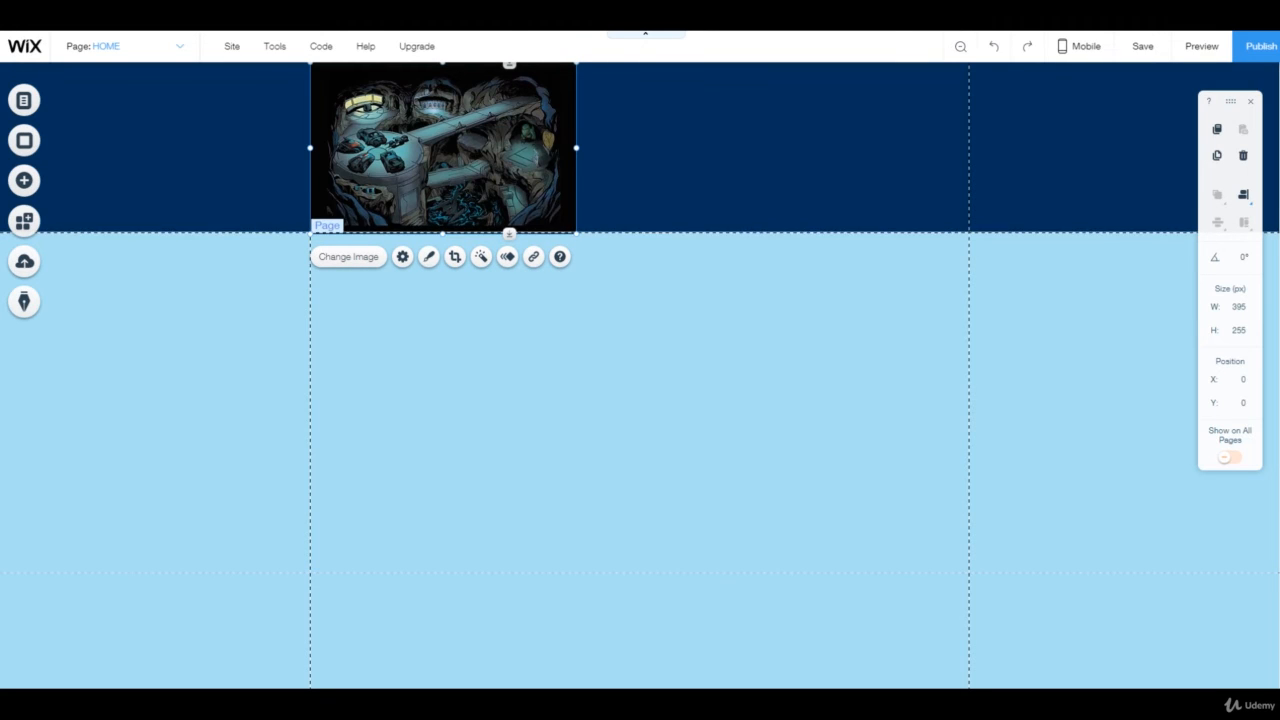
left_click_drag(576, 232, 574, 232)
left_click(638, 176)
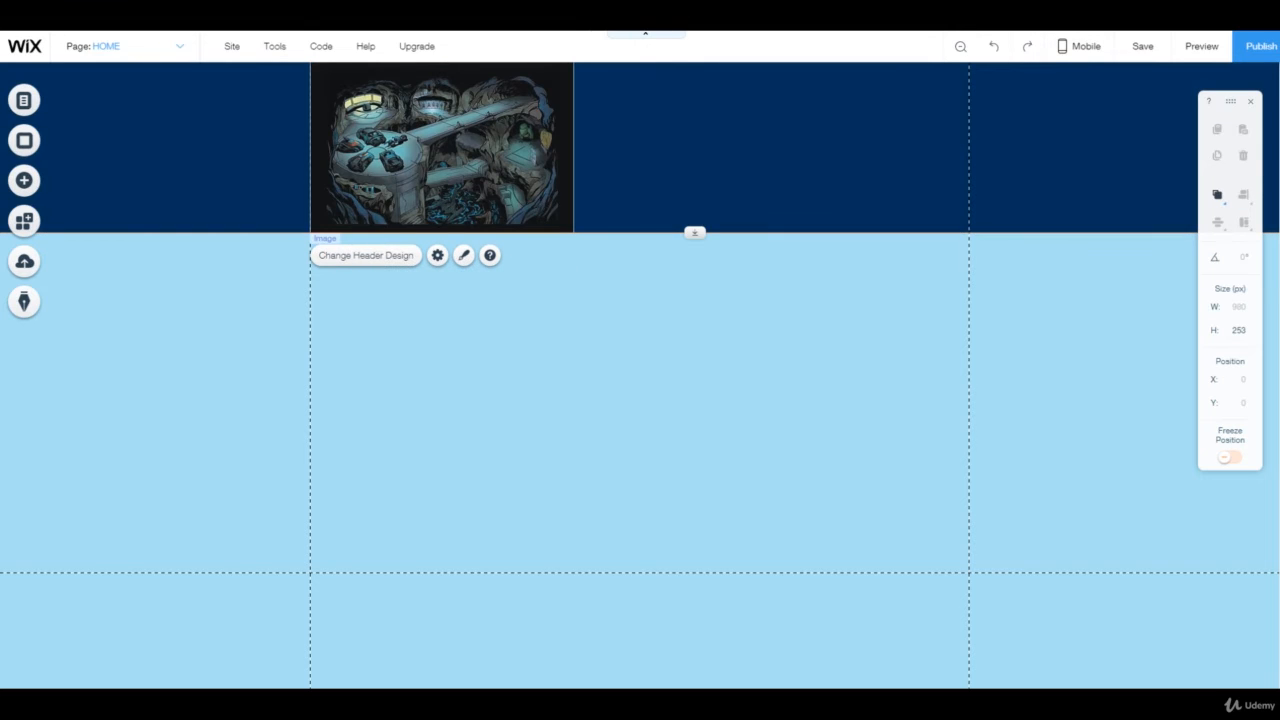
Resize the image's width inside the header to about 433 px
left_click(540, 150)
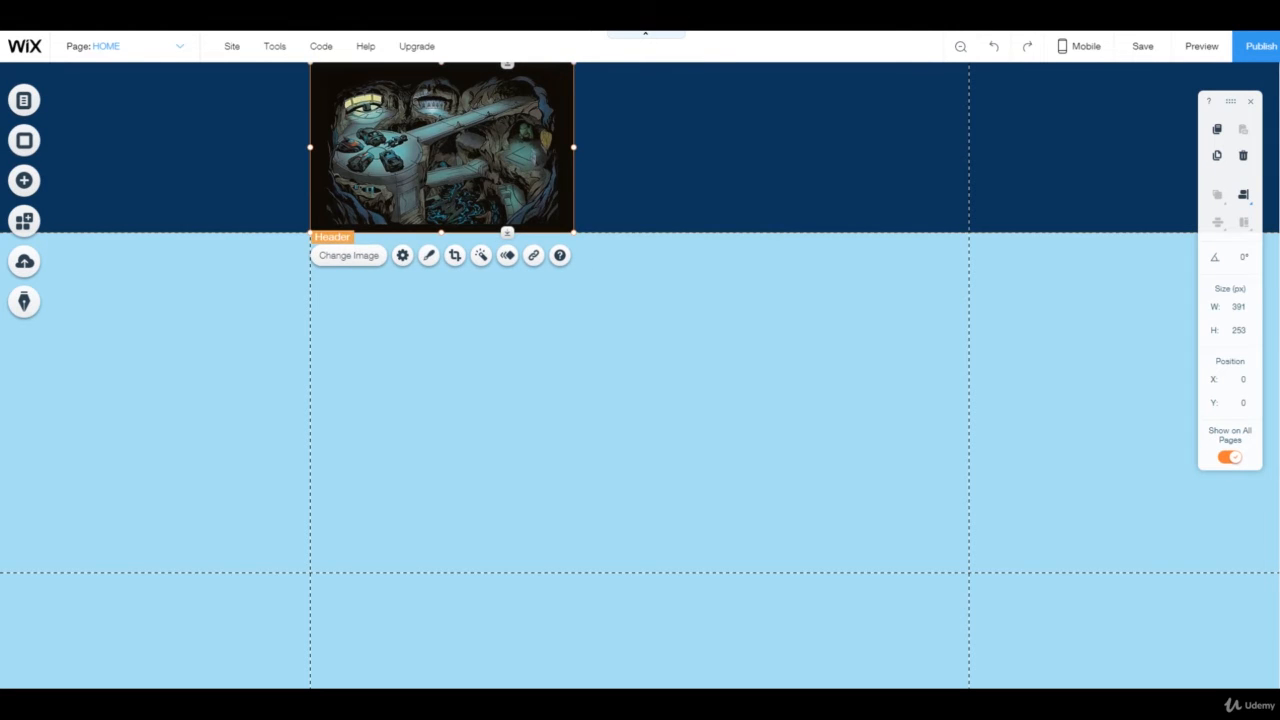
left_click_drag(573, 147, 968, 147)
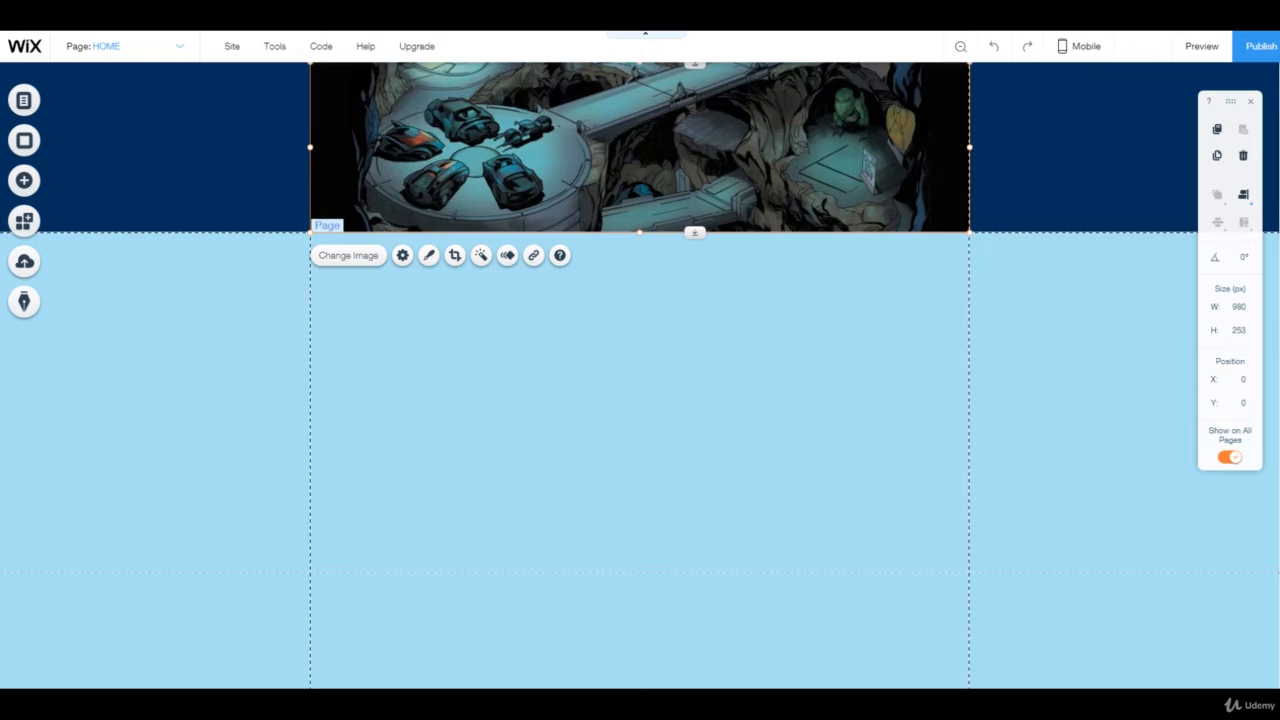
left_click_drag(969, 147, 602, 147)
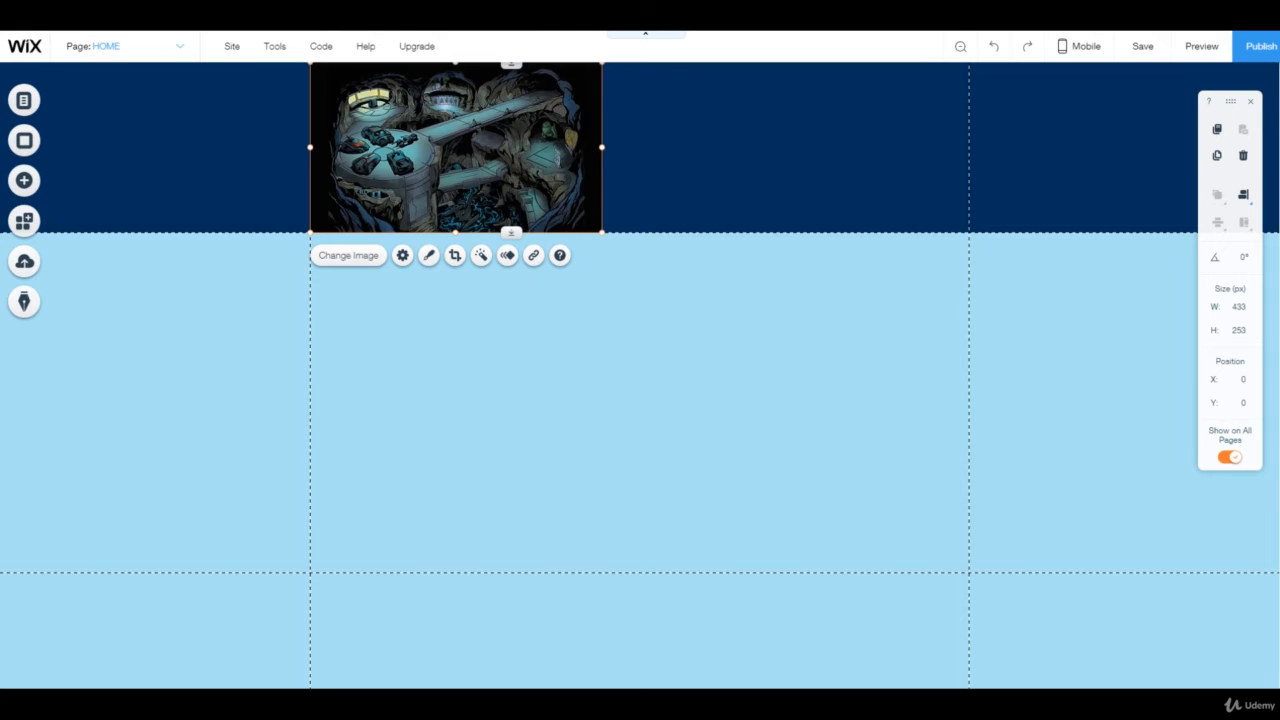
Center the image horizontally within the header area
left_click_drag(456, 147, 642, 147)
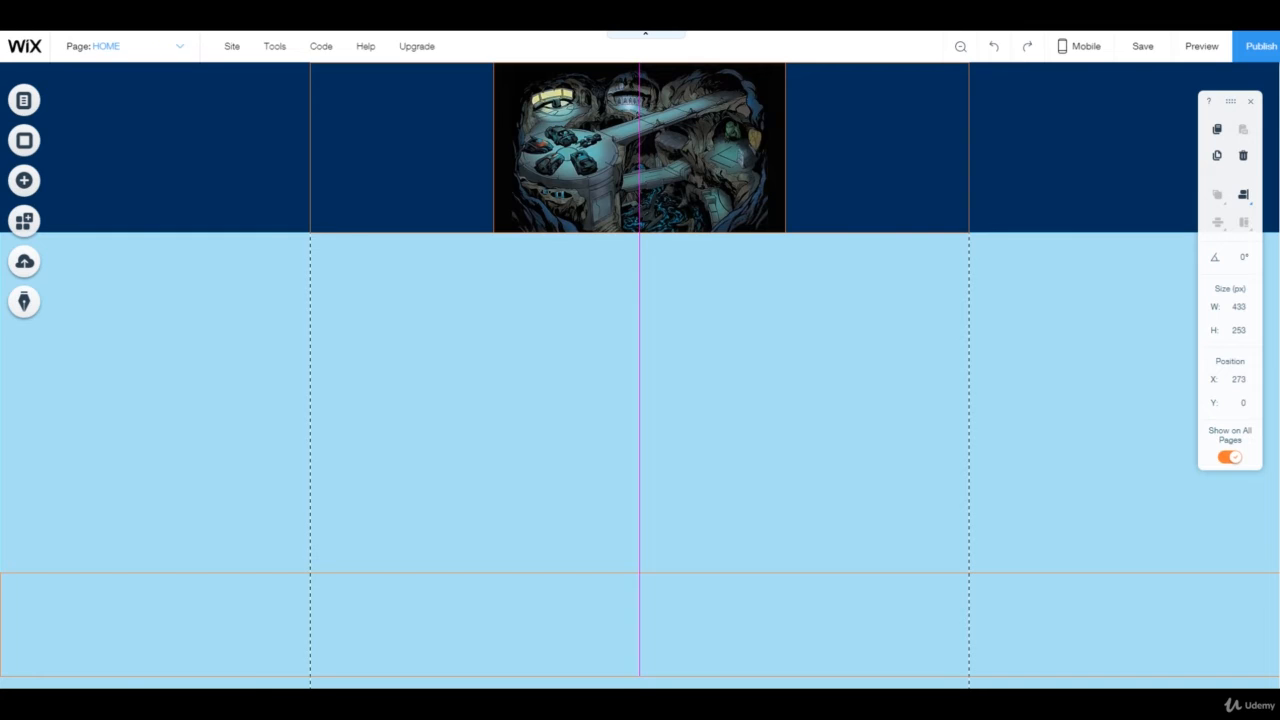
left_click_drag(642, 147, 642, 147)
left_click(866, 153)
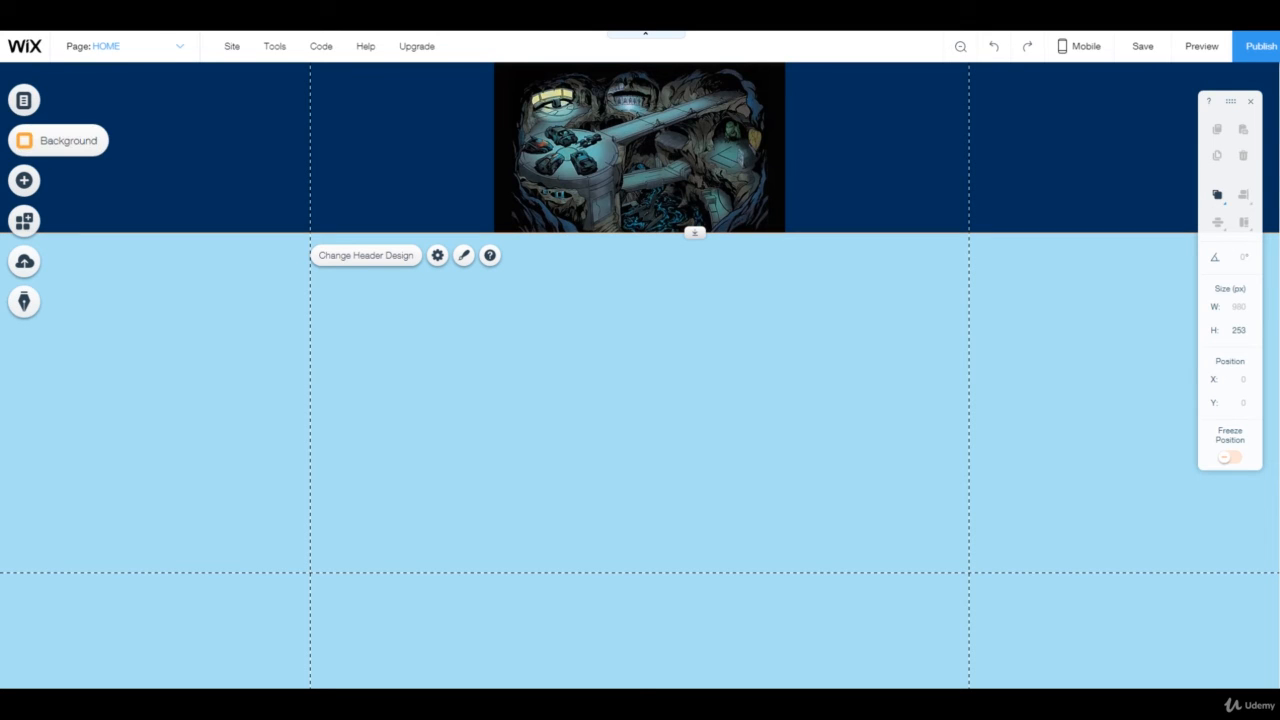
Add a Heading 3 text box and move it into the header's left side at about x 8, y 36
left_click(24, 180)
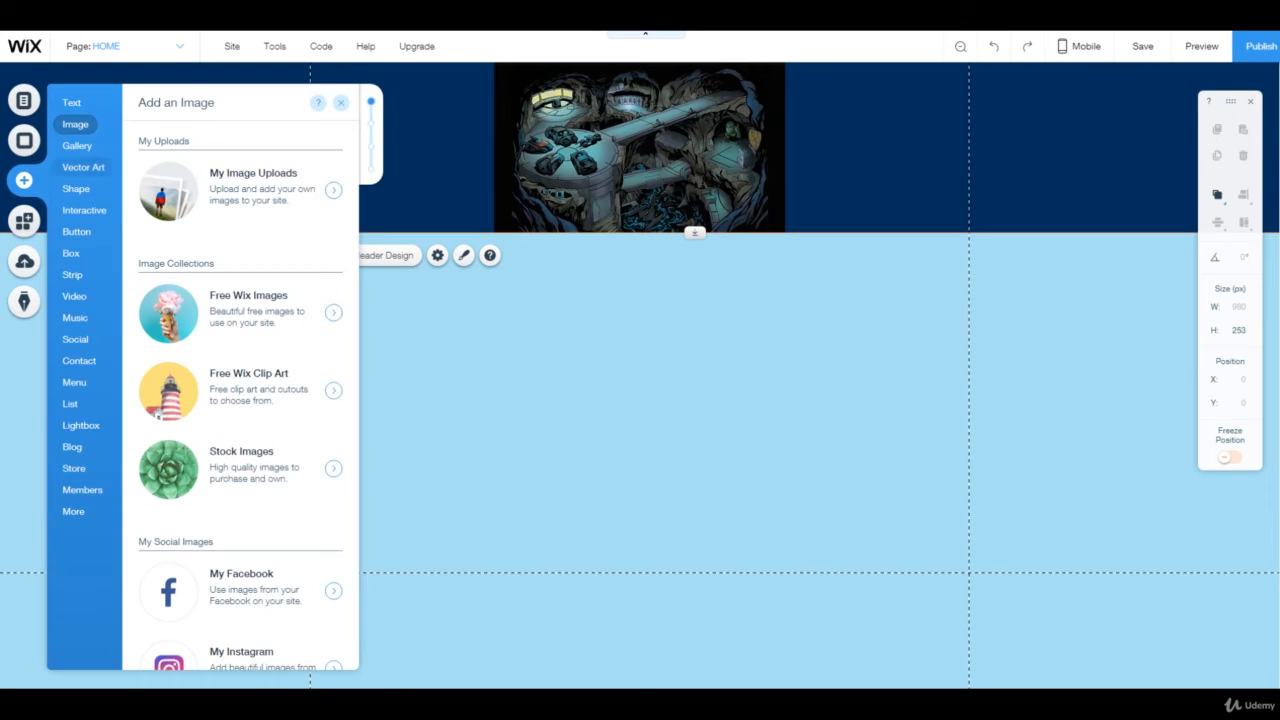
left_click(71, 102)
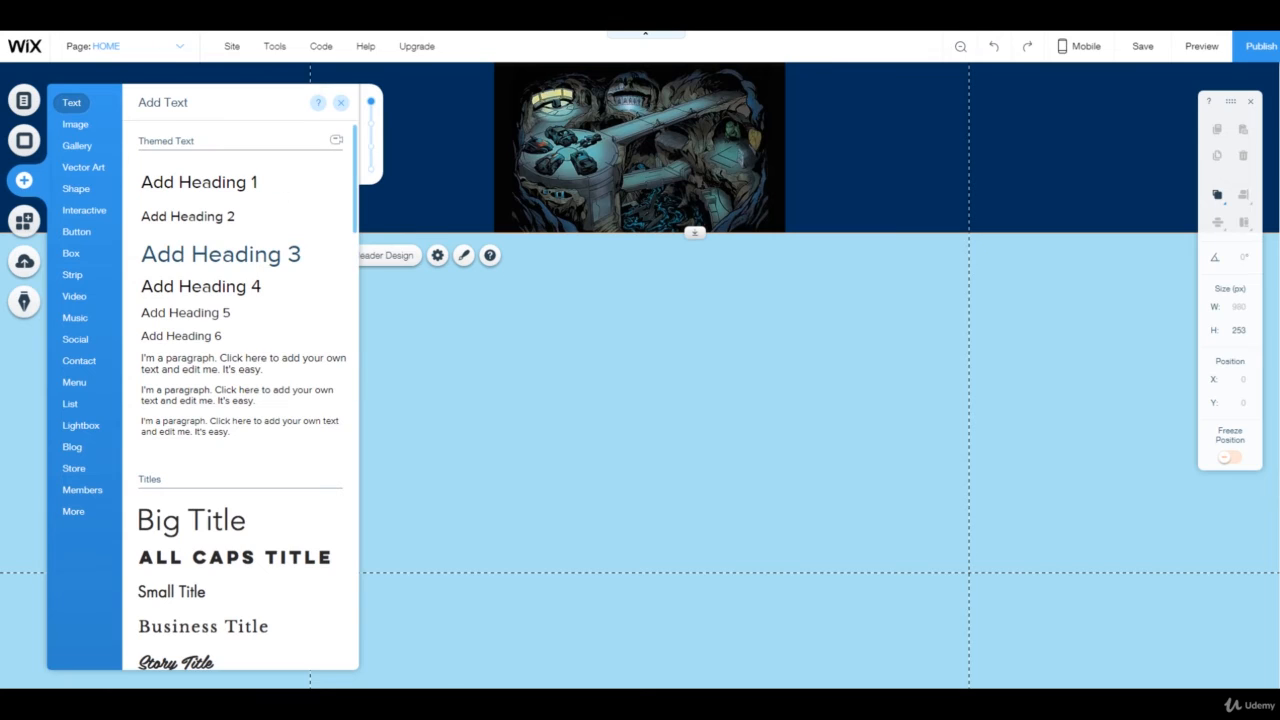
left_click(221, 254)
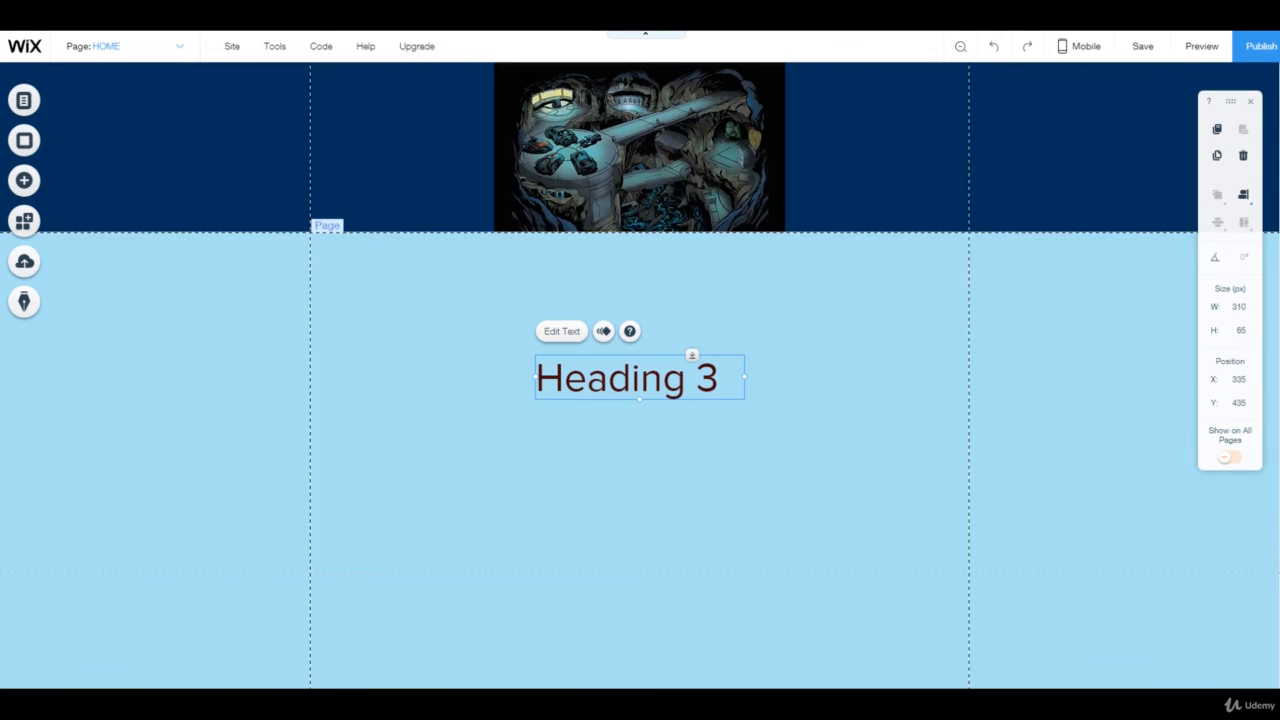
left_click_drag(640, 378, 420, 111)
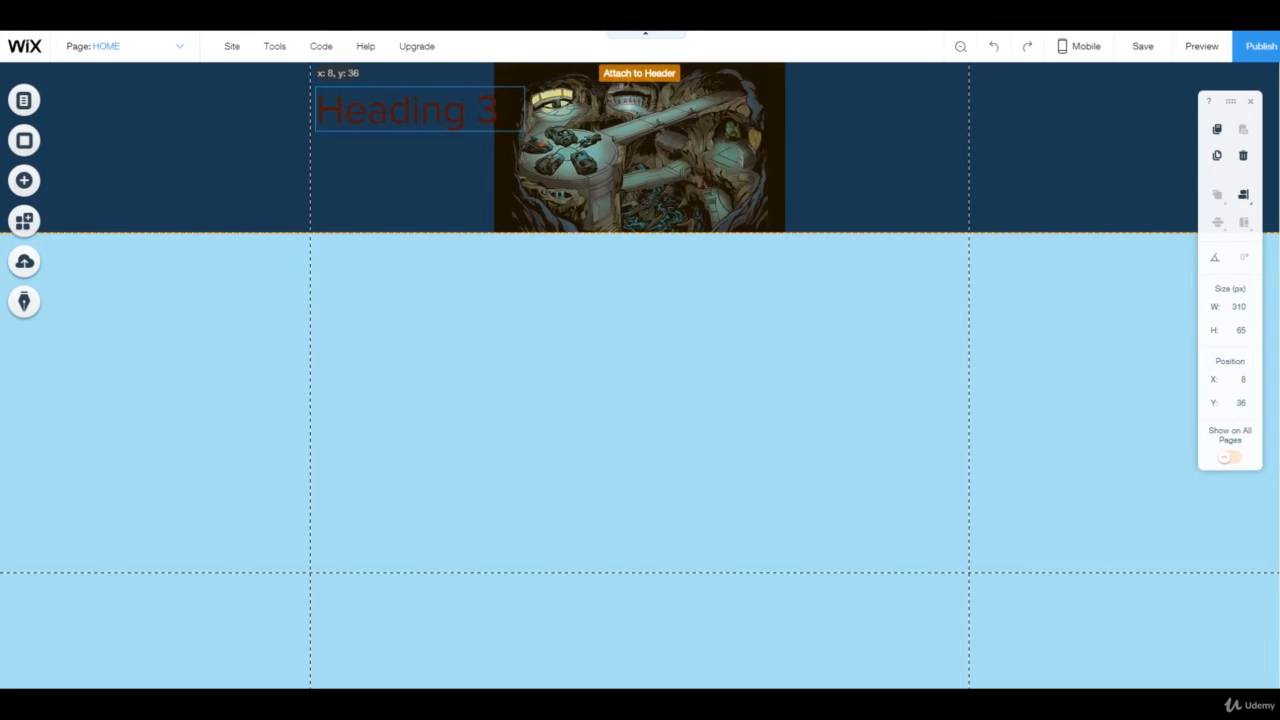
Replace the header heading's text with "The Bat Cave"
left_click_drag(420, 111, 420, 111)
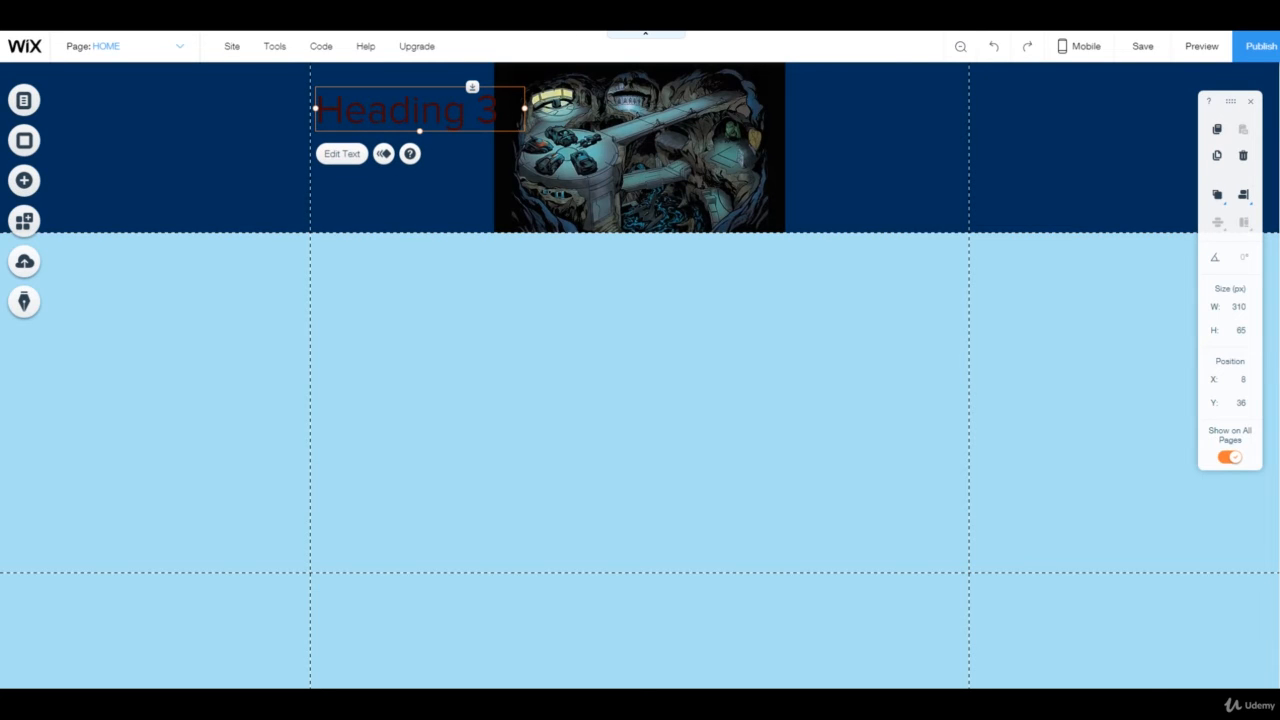
double_click(511, 118)
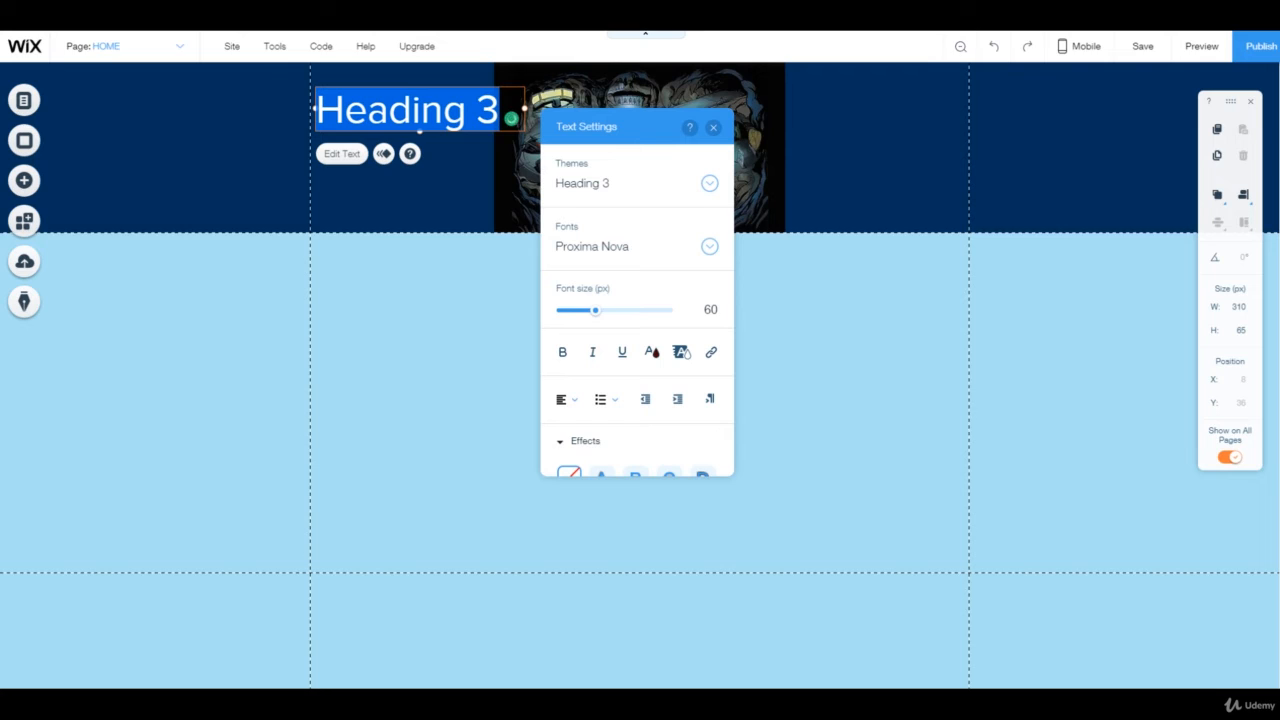
key("BackSpace")
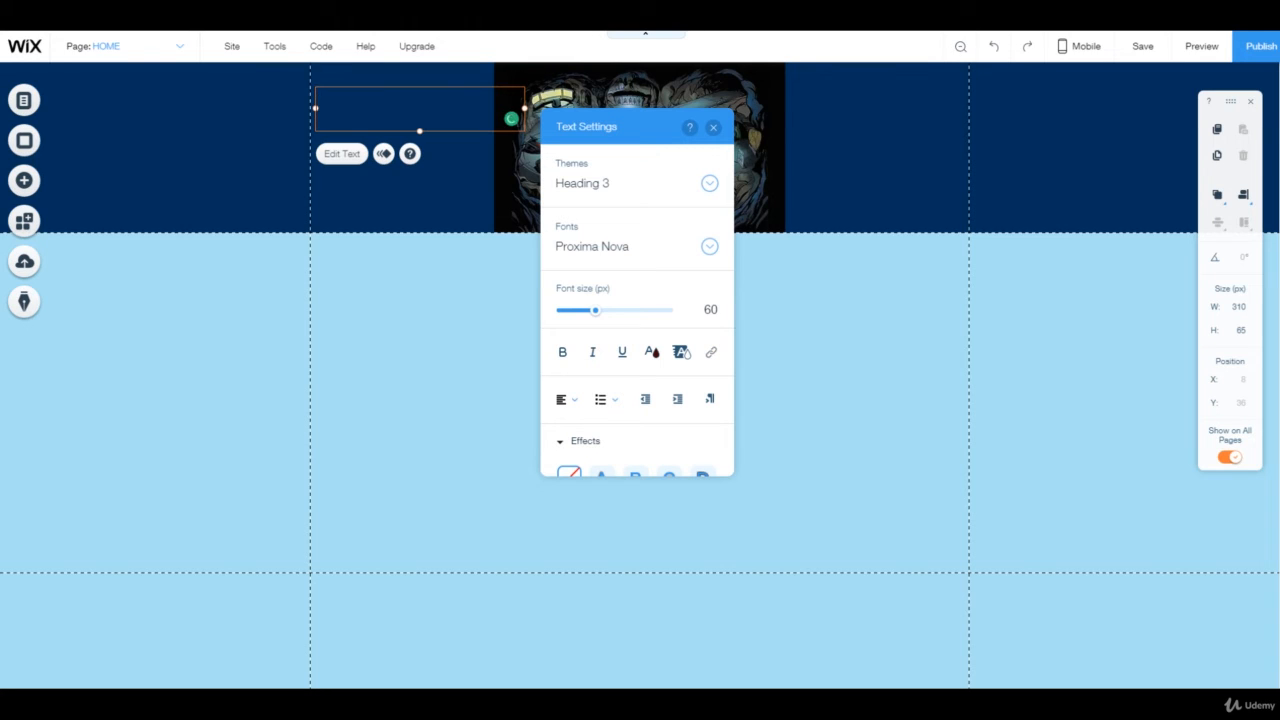
type("The Bat Cave")
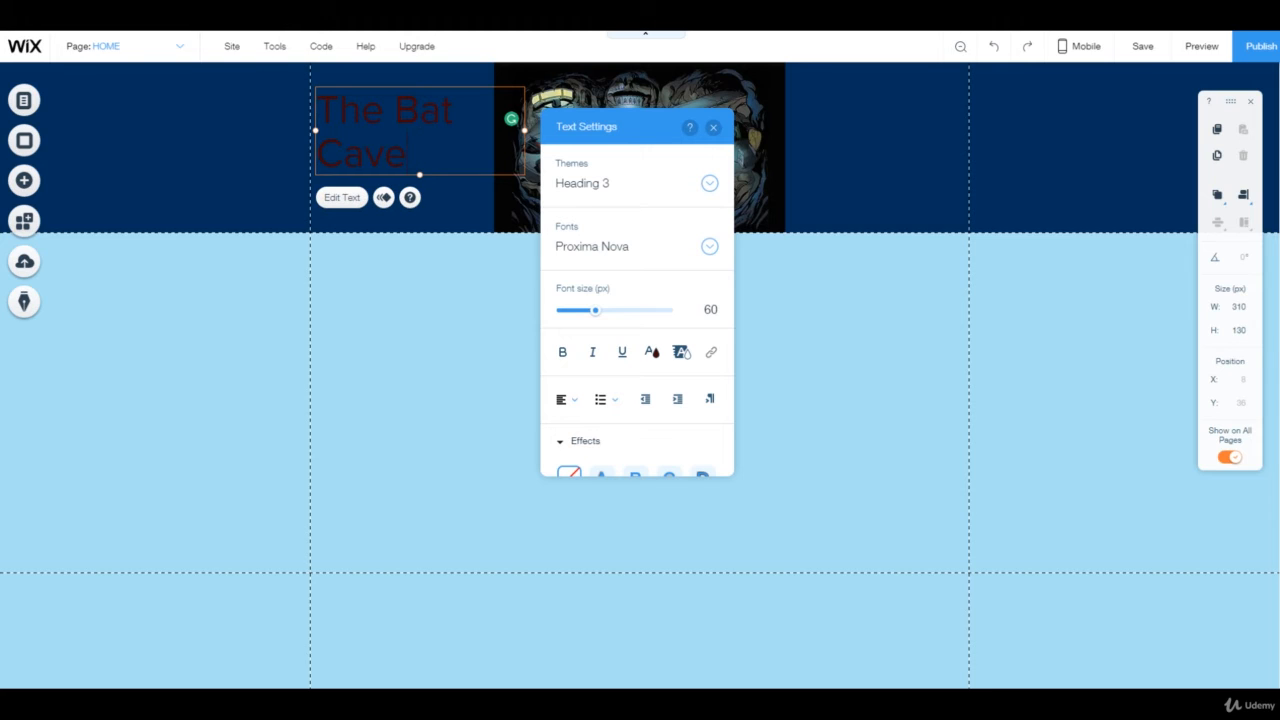
Try the Roboto Bold font on the heading text
left_click(650, 246)
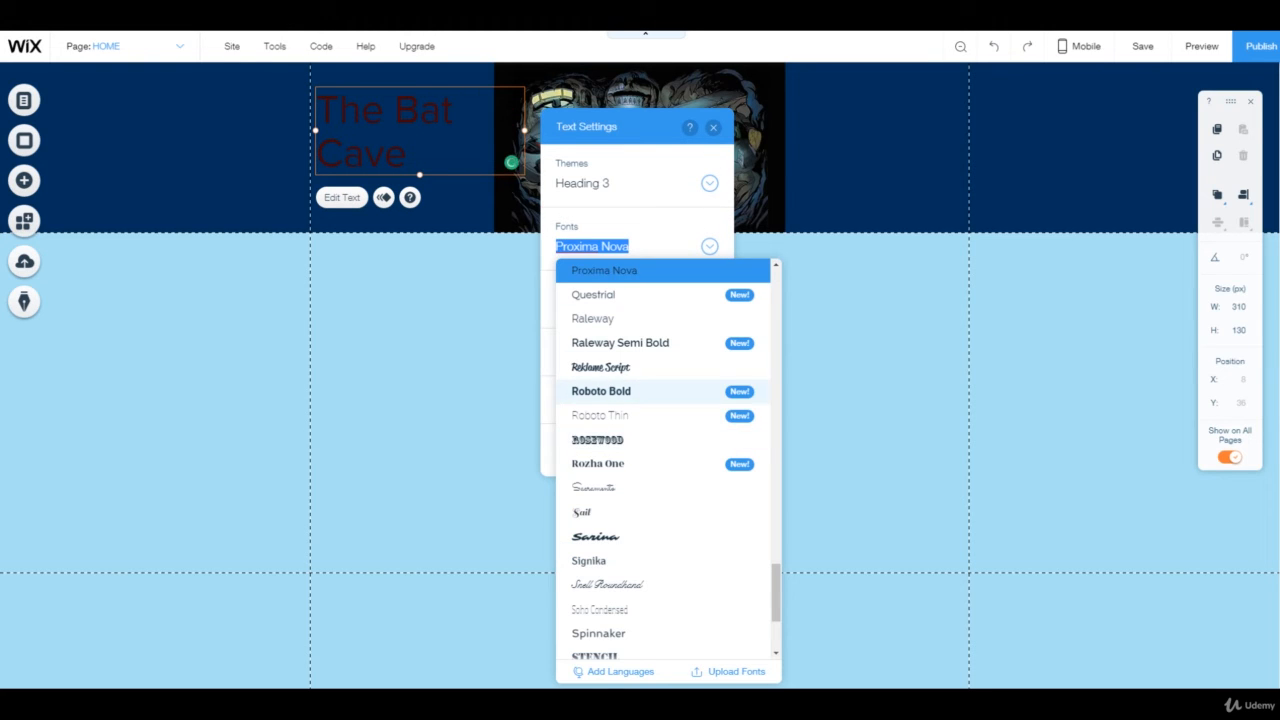
left_click(620, 391)
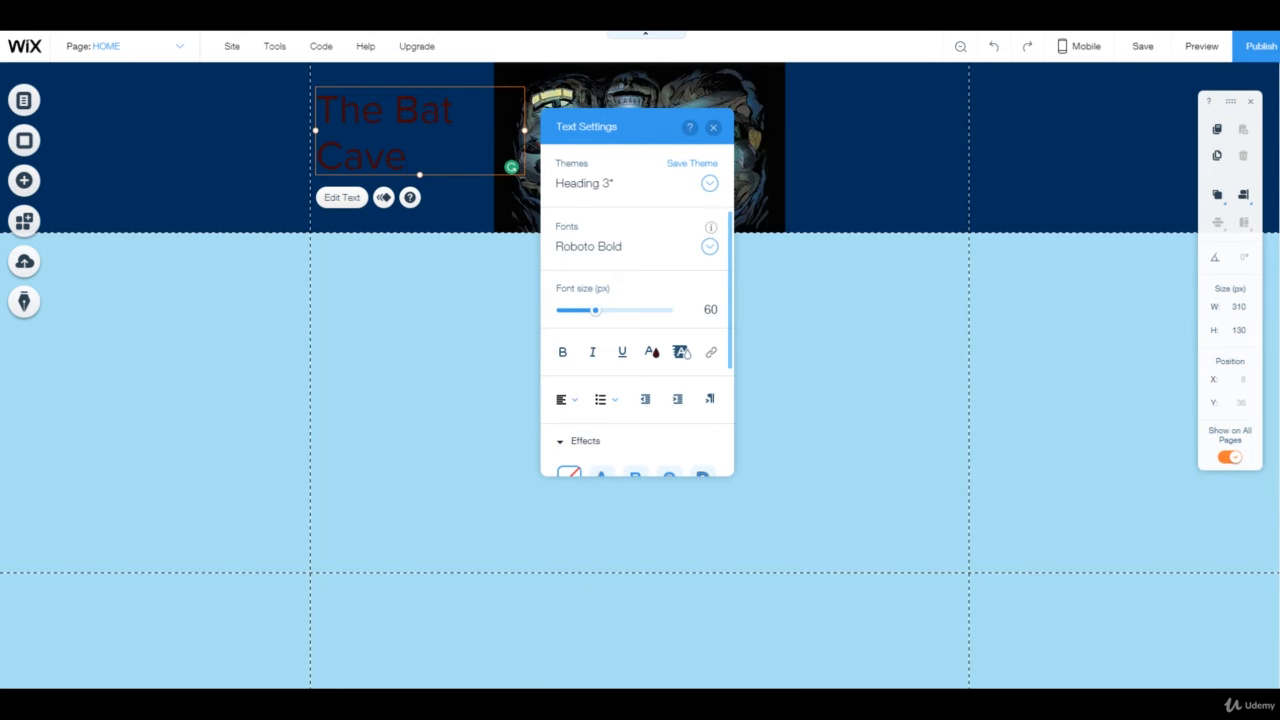
left_click(709, 246)
scroll(650, 500, "up", 18)
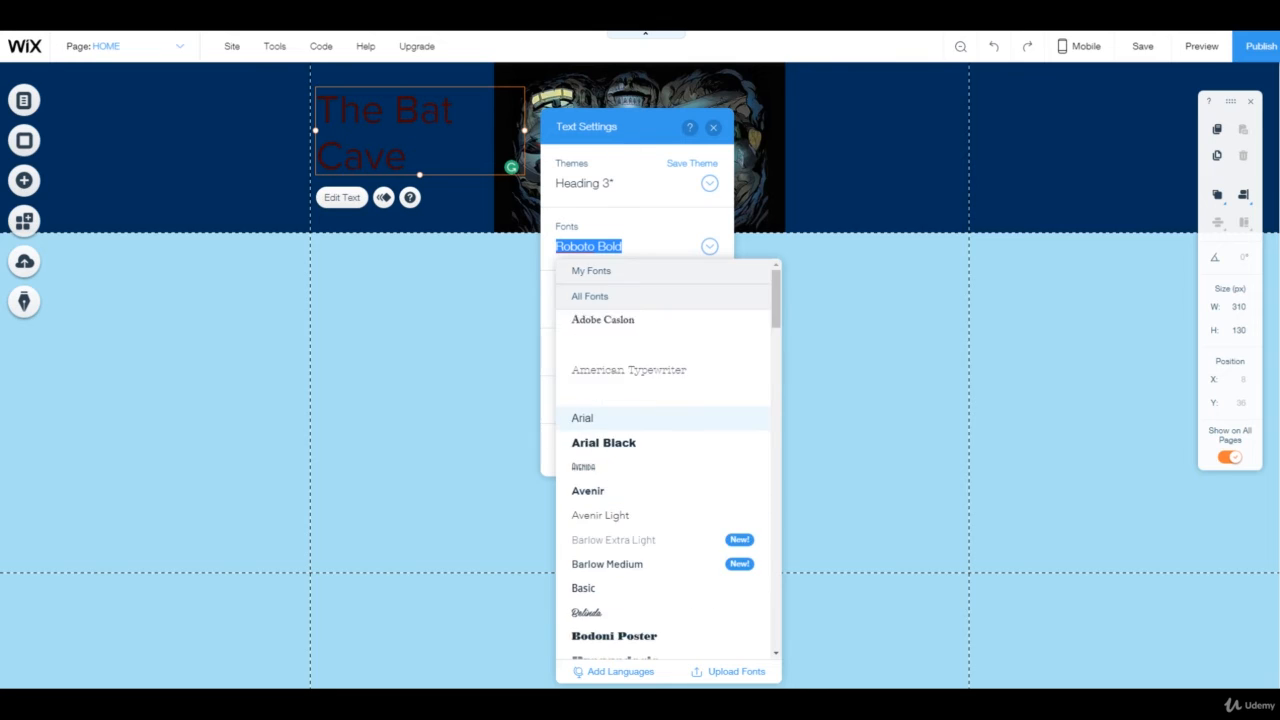
scroll(611, 414, "down", 3)
left_click(614, 489)
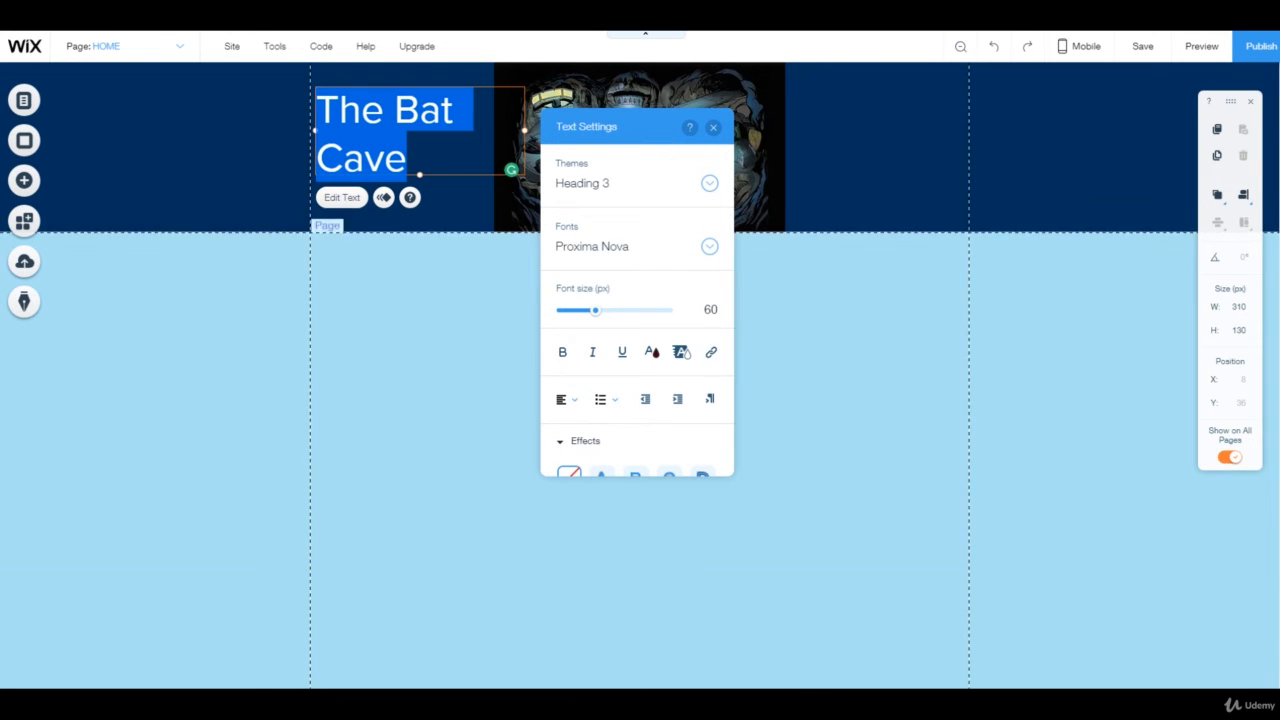
Change the heading's font to Chelsea Market
left_click(709, 246)
scroll(640, 517, "down", 6)
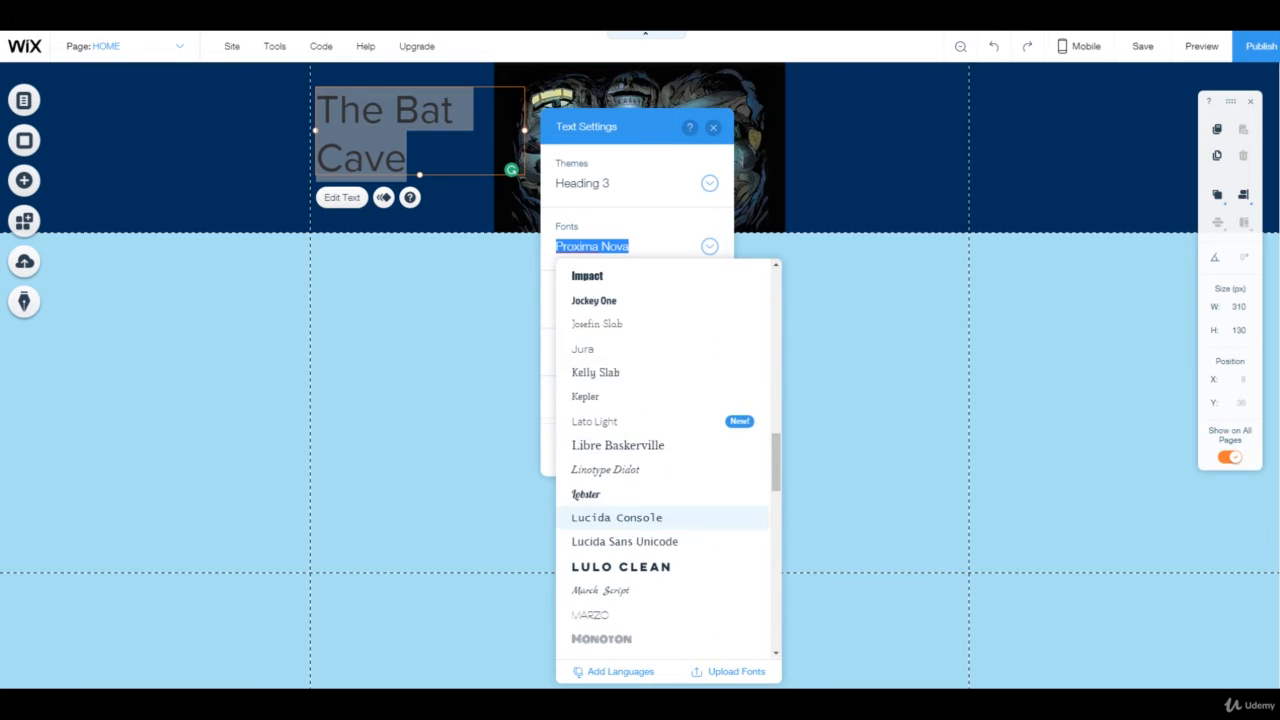
scroll(640, 517, "up", 8)
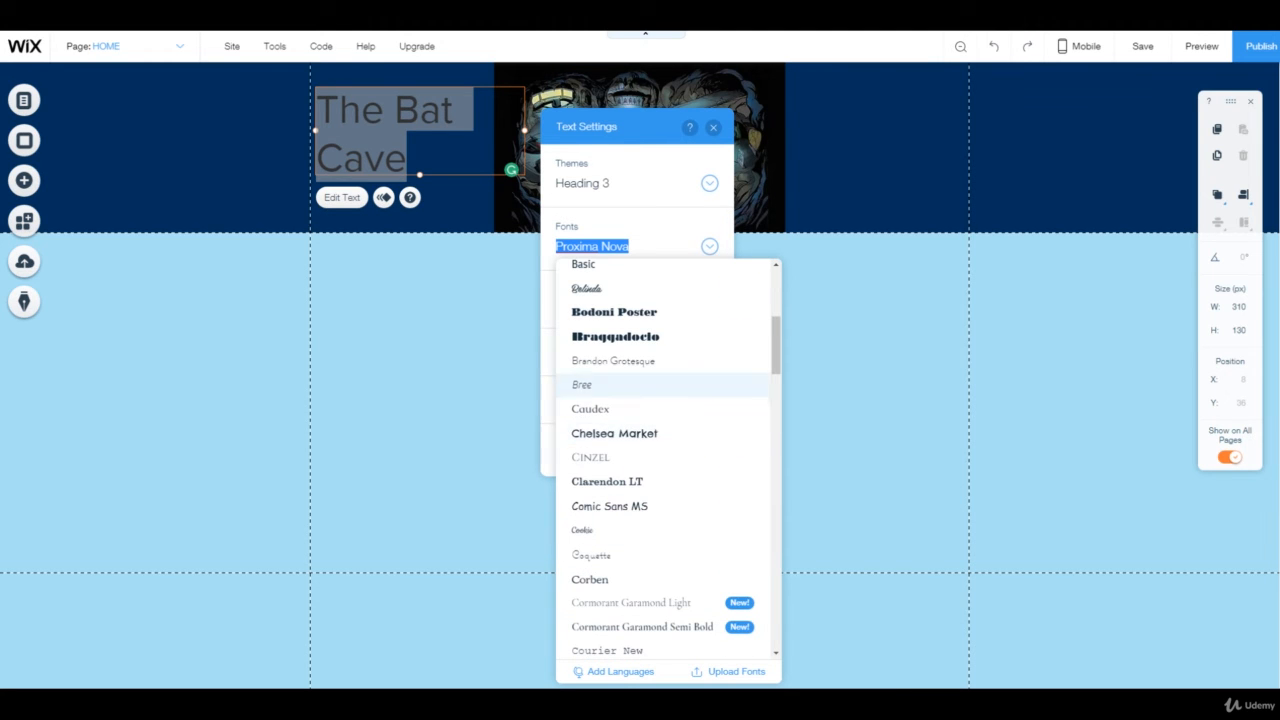
left_click(614, 433)
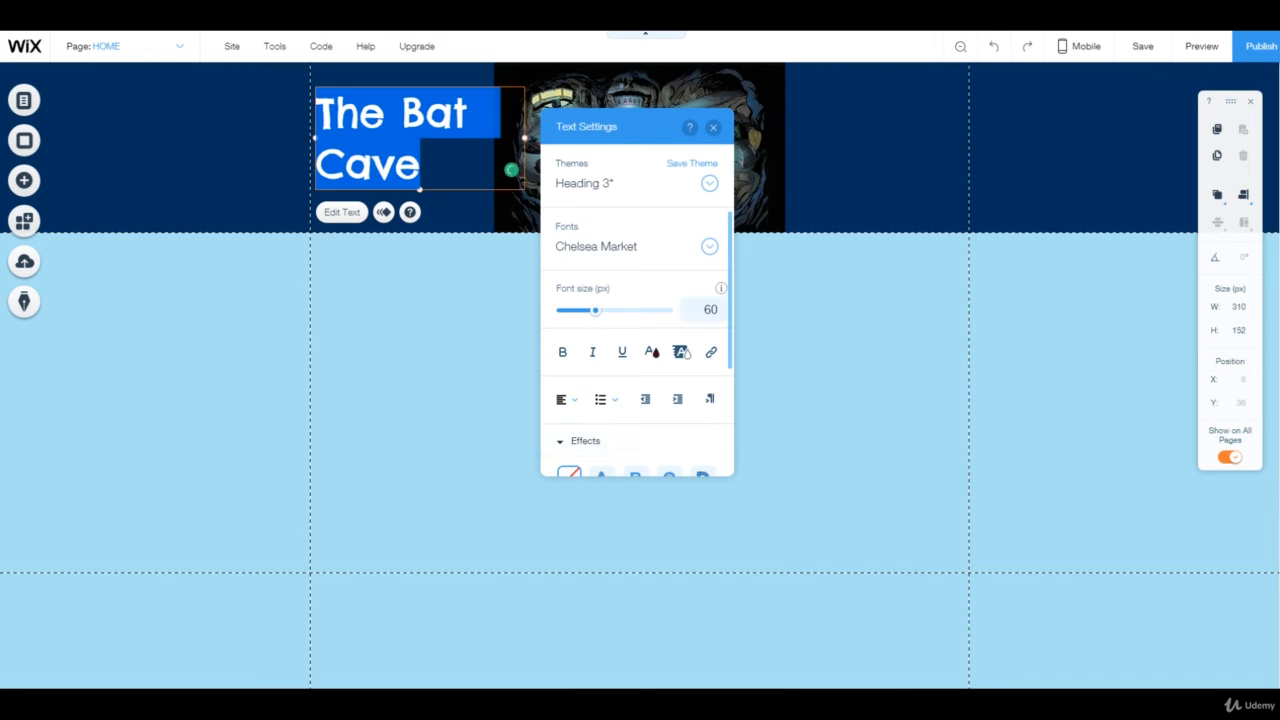
Center-align the heading text and set its color to yellow #FFE900
left_click(567, 399)
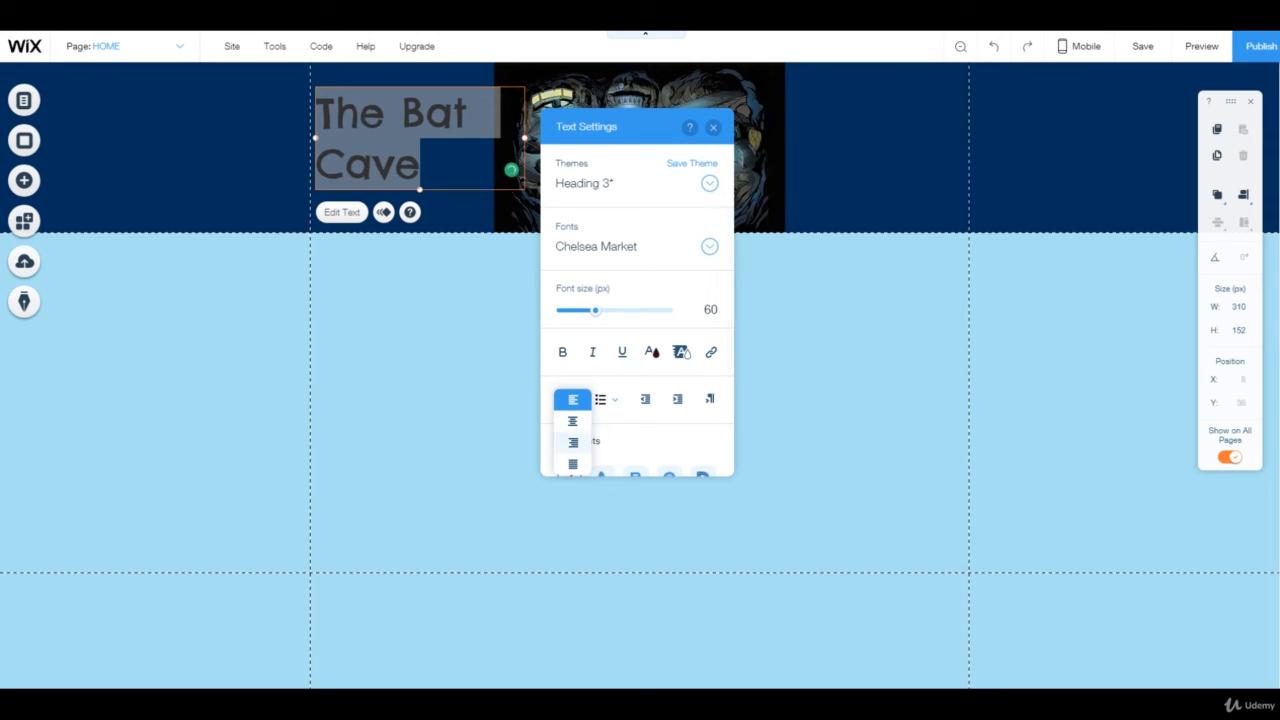
left_click(565, 421)
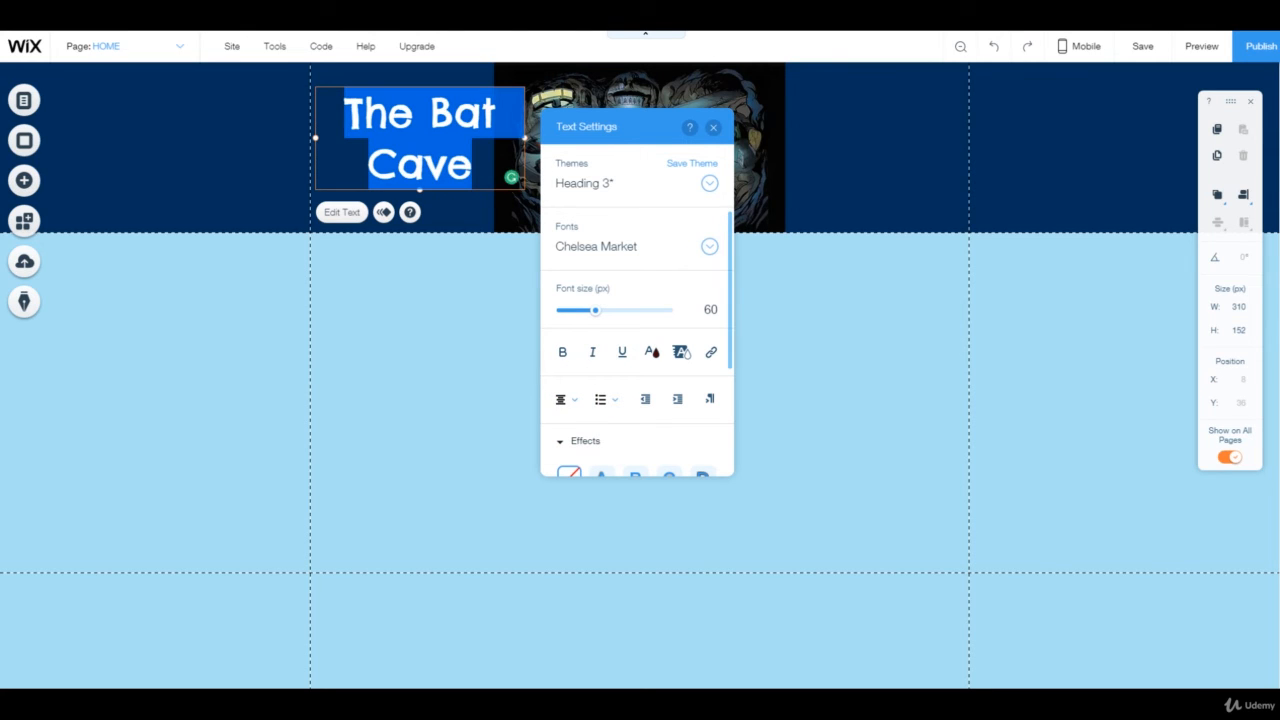
left_click(651, 352)
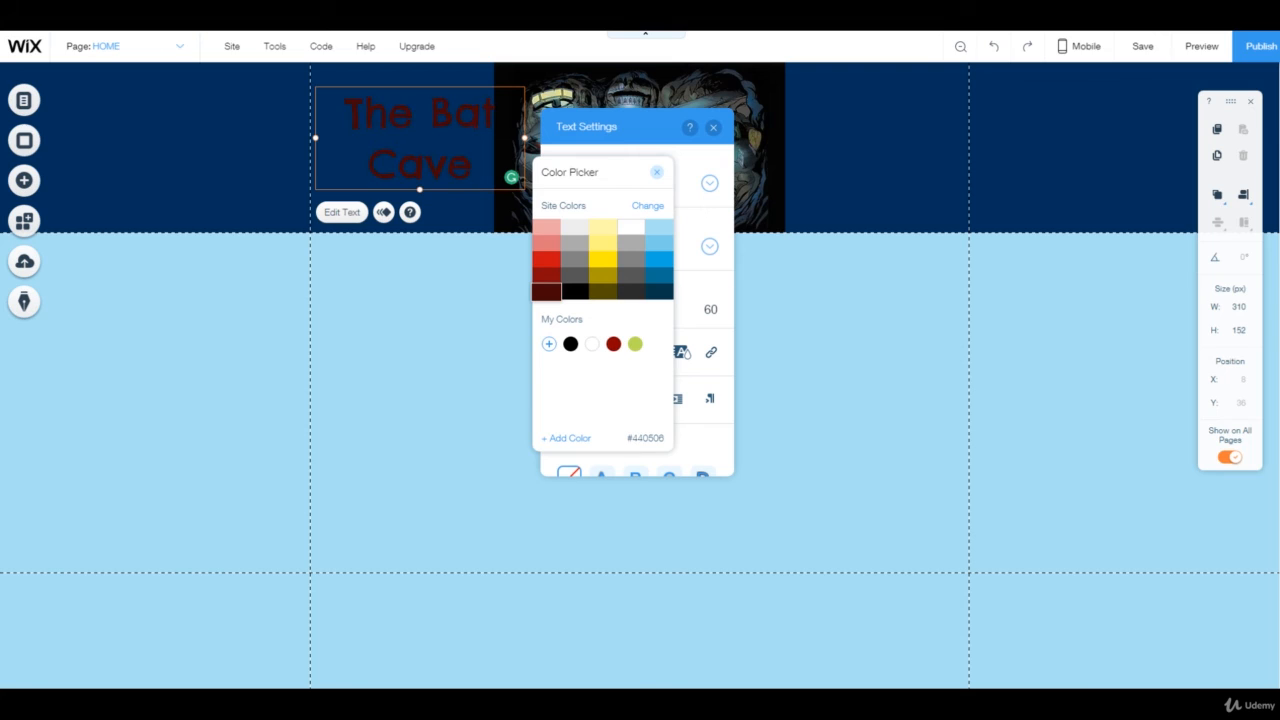
left_click(575, 291)
left_click(603, 260)
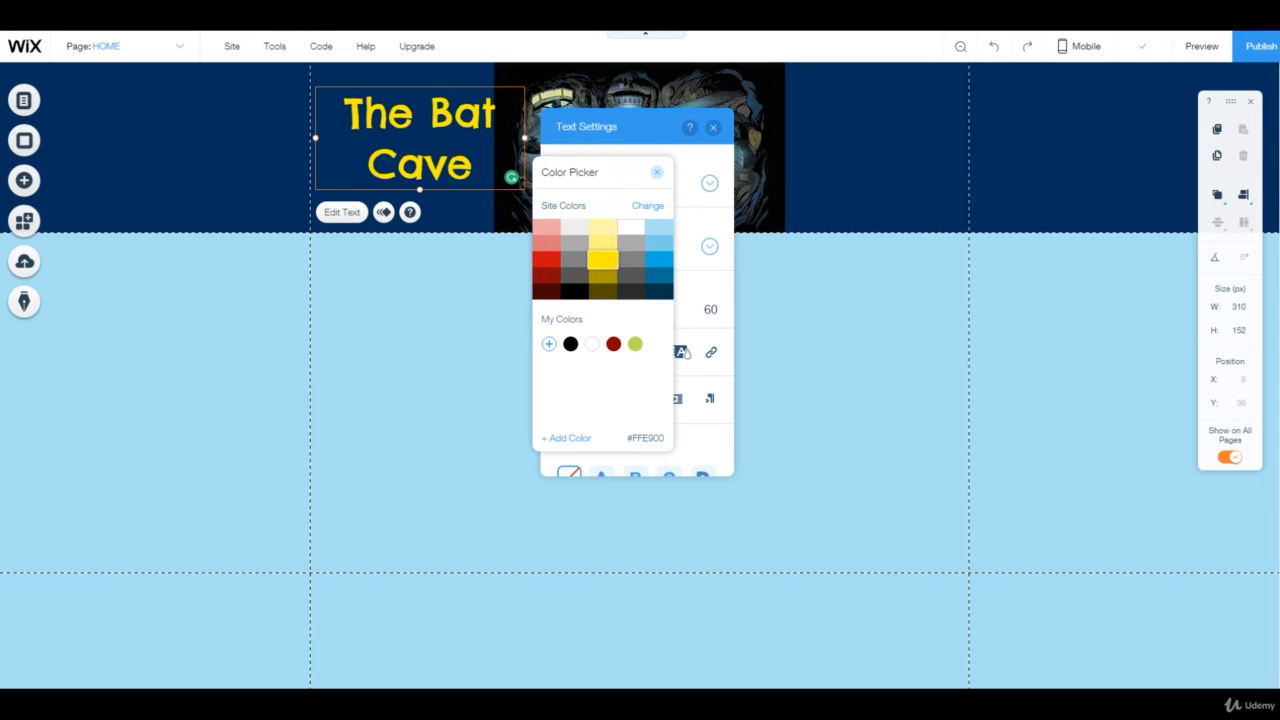
left_click(657, 173)
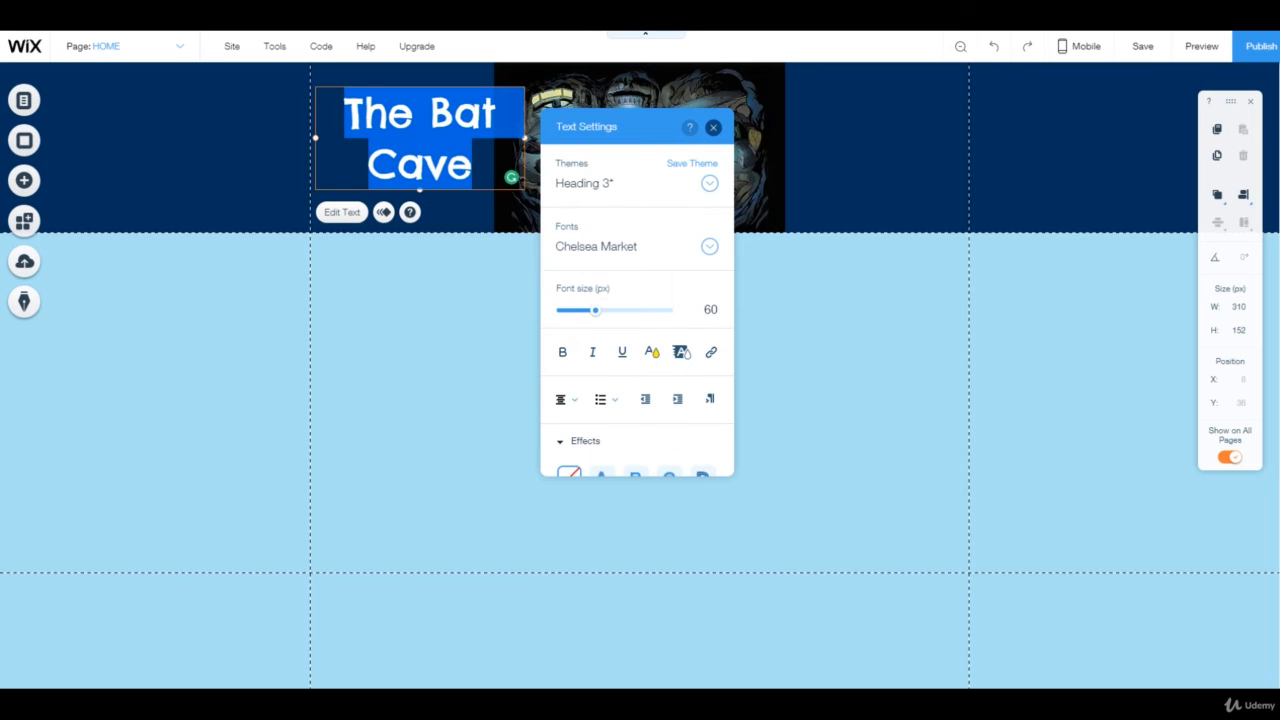
left_click(713, 127)
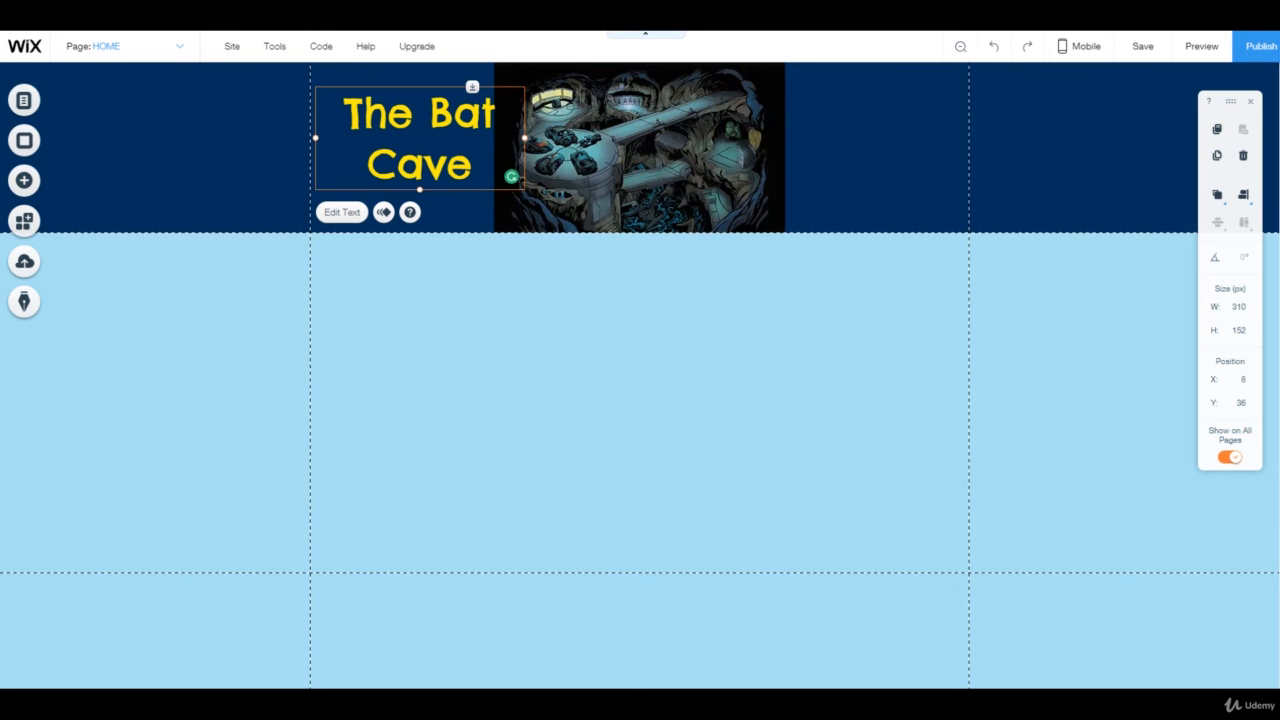
Move the heading to about x -18, y 50 in the header
left_click_drag(419, 138, 402, 148)
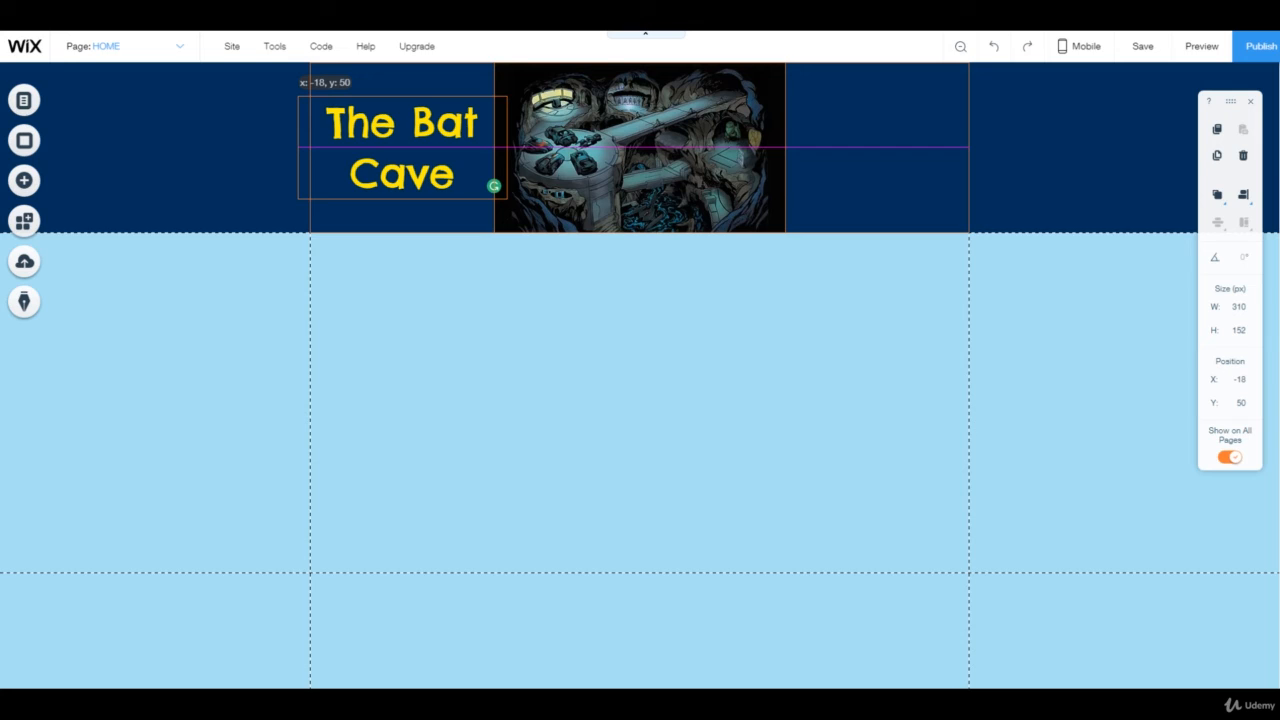
left_click_drag(493, 186, 491, 183)
left_click(195, 151)
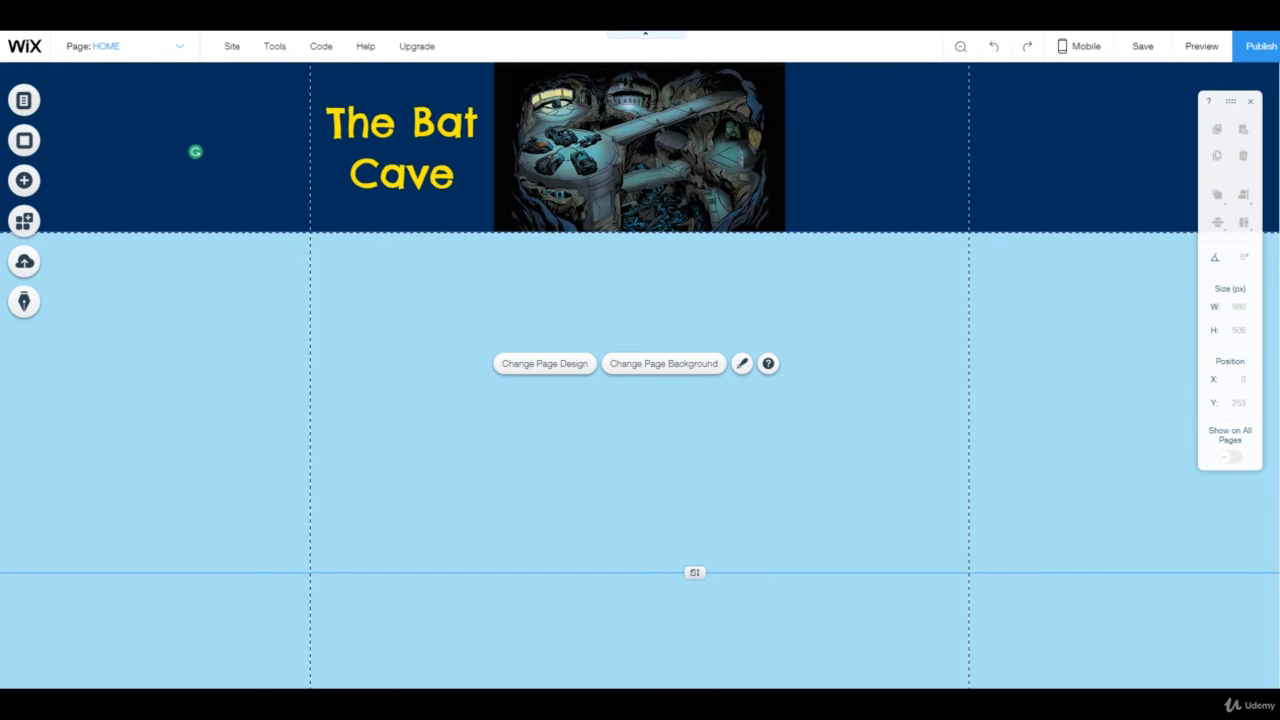
Resize the heading box's width to about 369 px
left_click(491, 184)
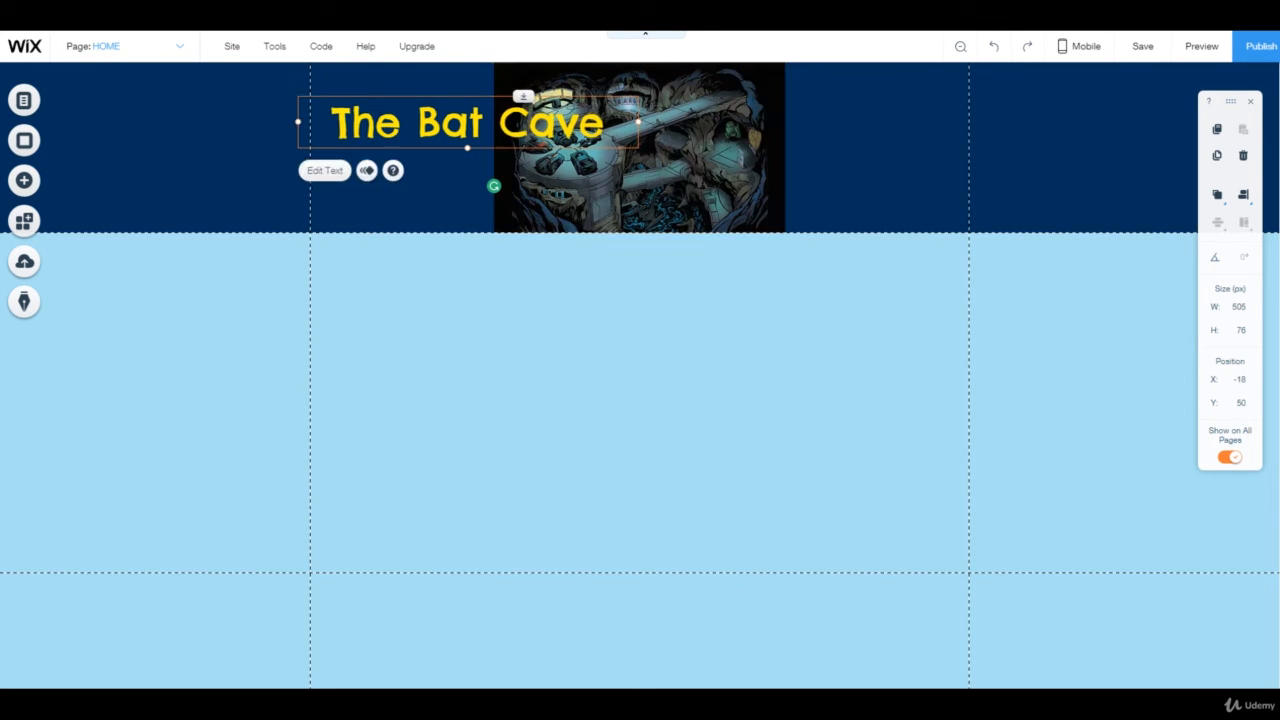
left_click_drag(491, 186, 665, 270)
left_click(195, 151)
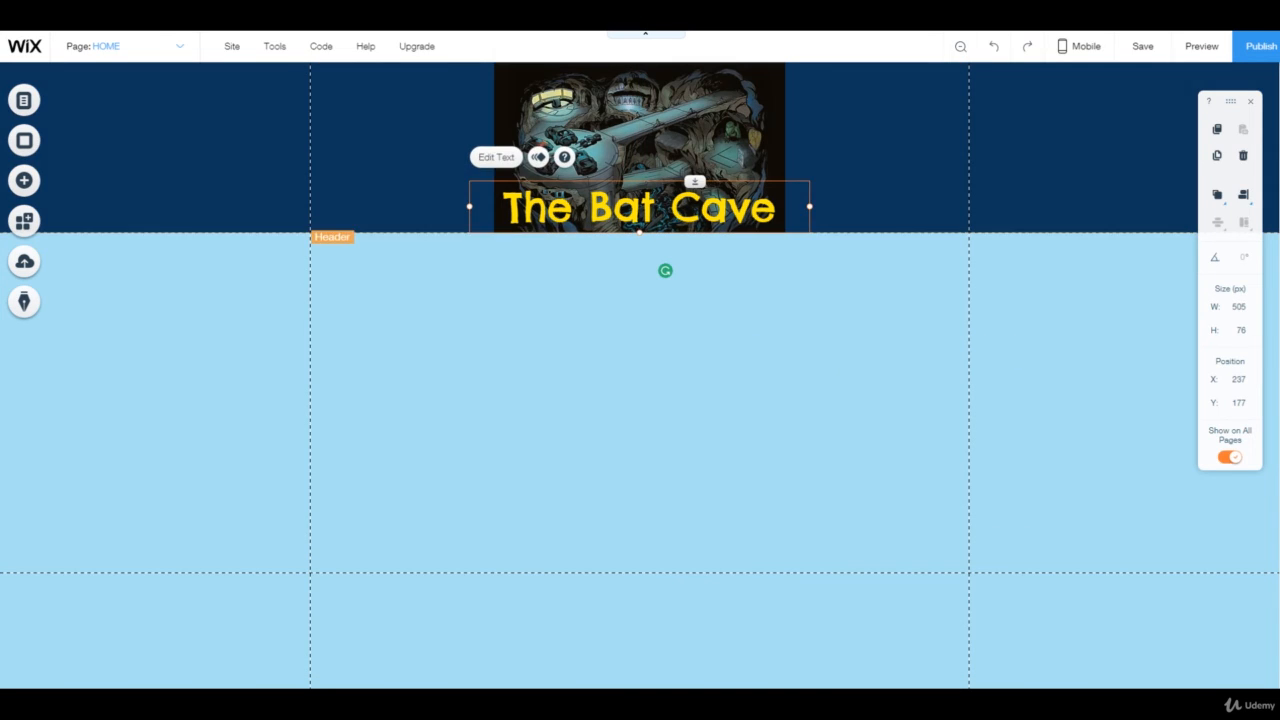
left_click_drag(790, 206, 718, 206)
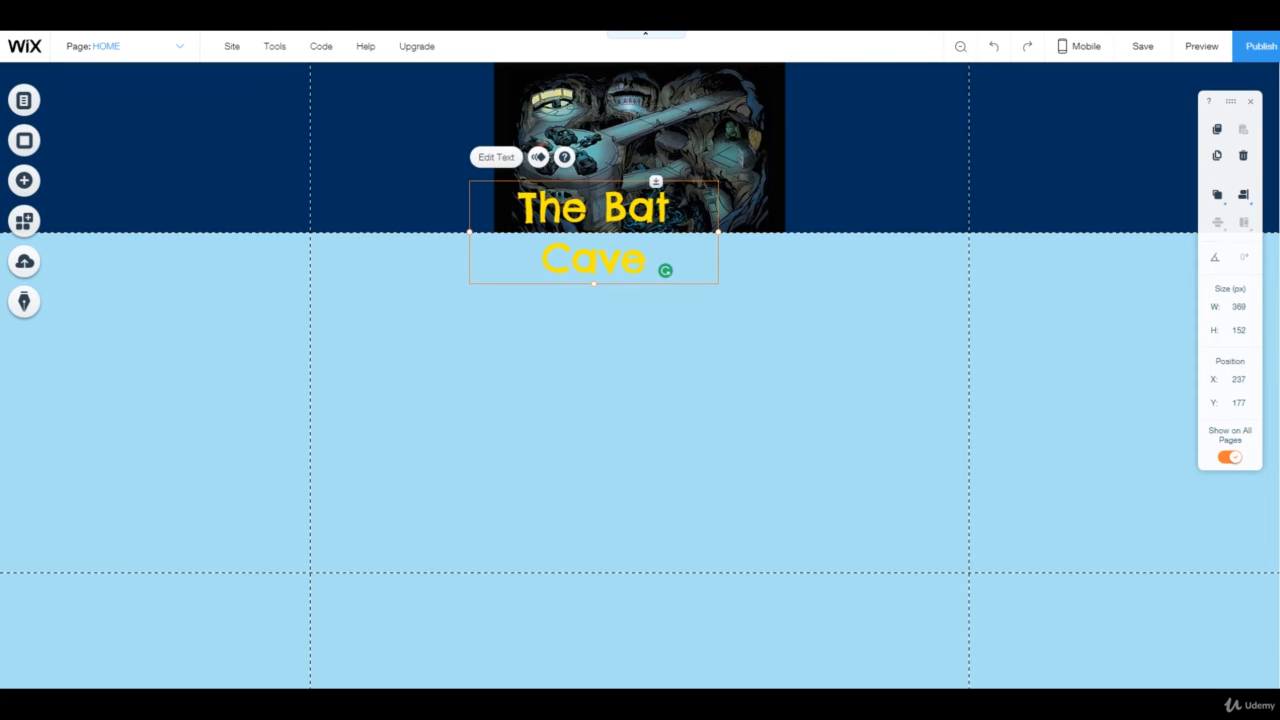
Move the heading to about x -43, y 50, beside the image in the header
left_click_drag(594, 232, 406, 147)
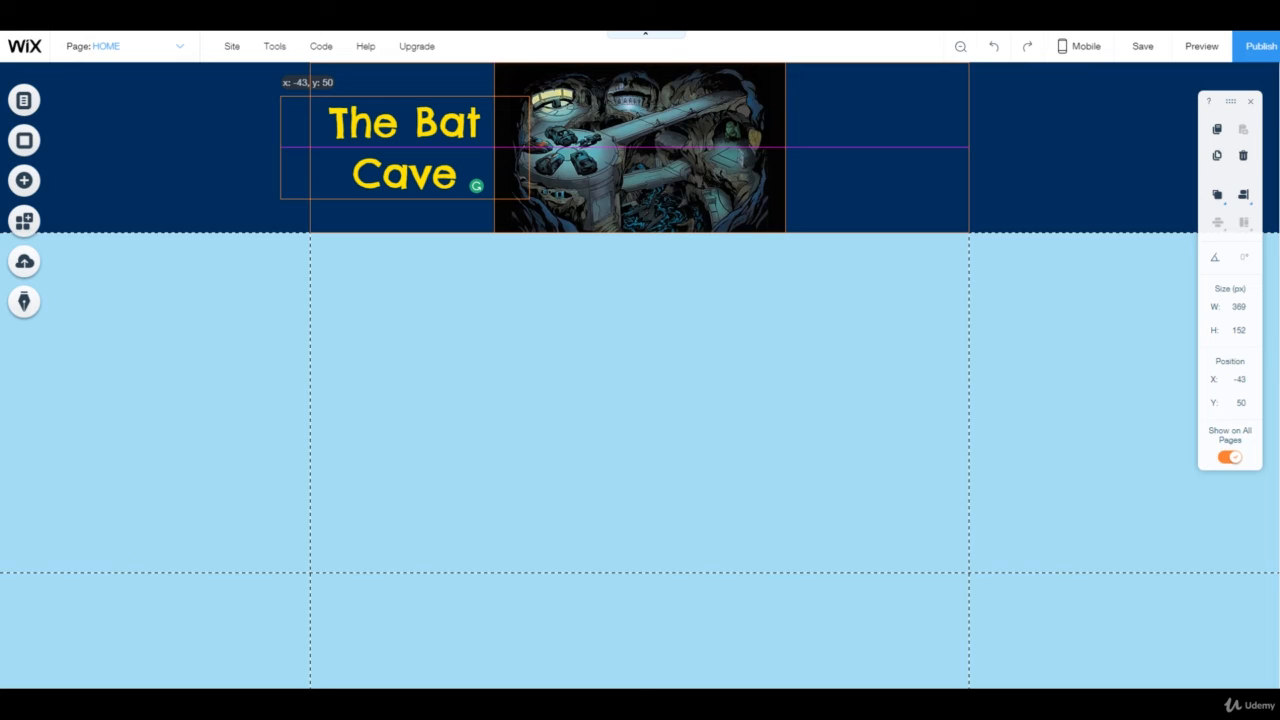
left_click_drag(476, 186, 476, 186)
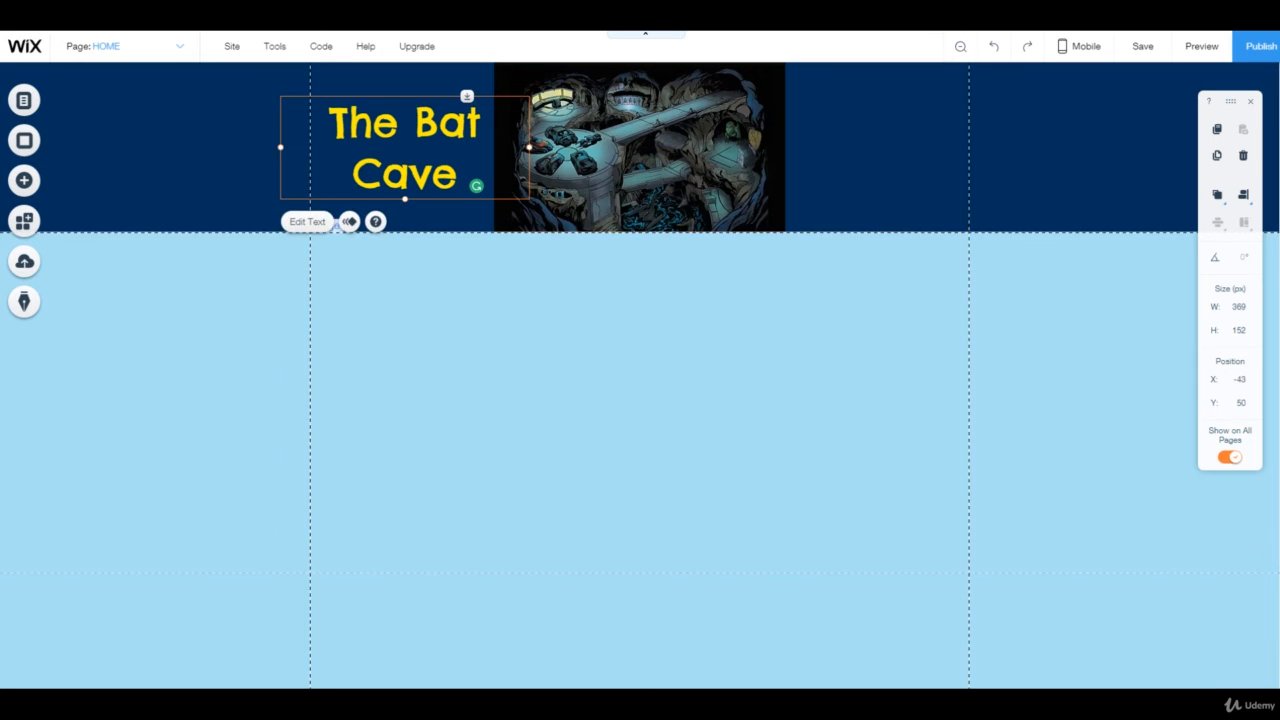
left_click(195, 151)
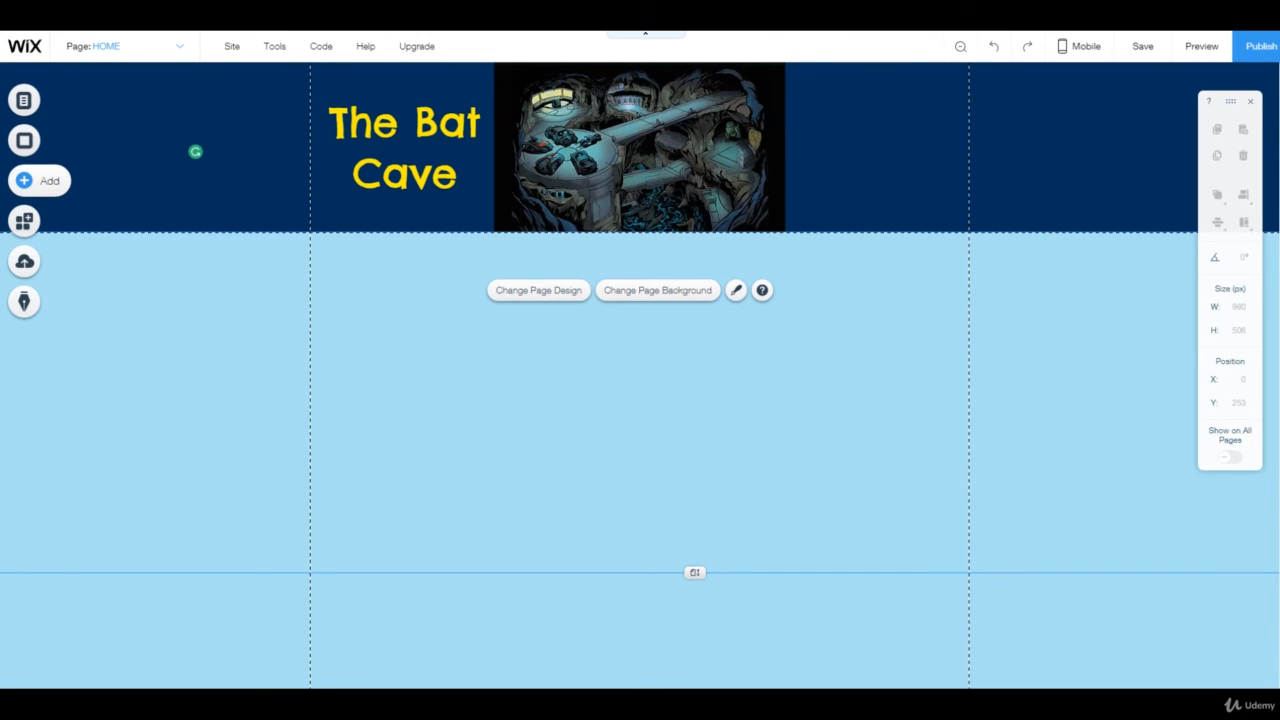
Add a Heading 4 text box to the page and enter "Everything Mavel & DC"
left_click(30, 180)
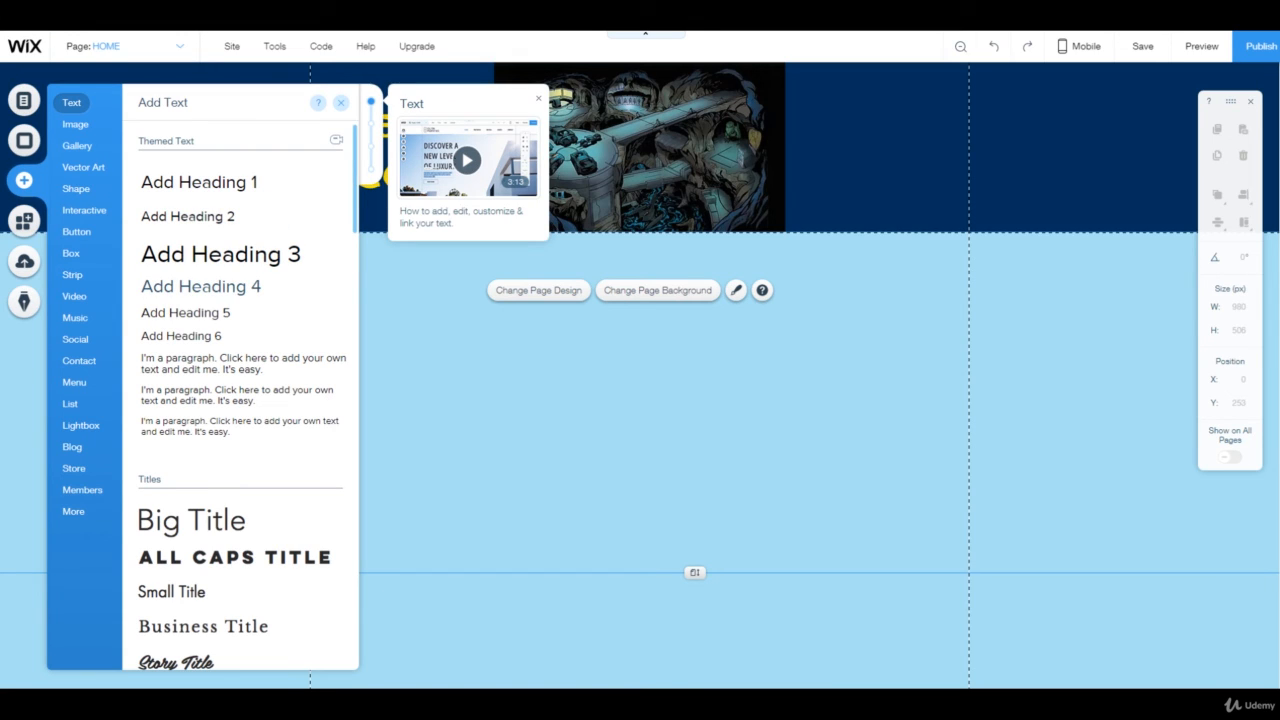
left_click(201, 287)
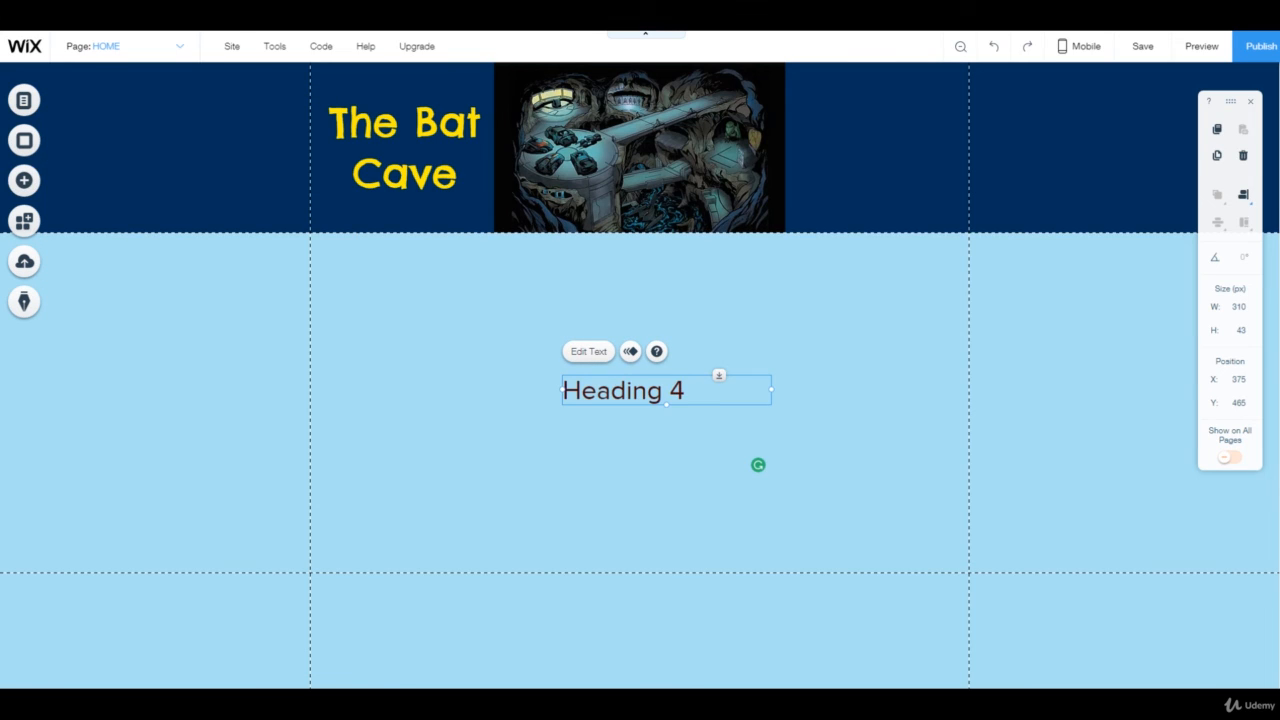
double_click(623, 391)
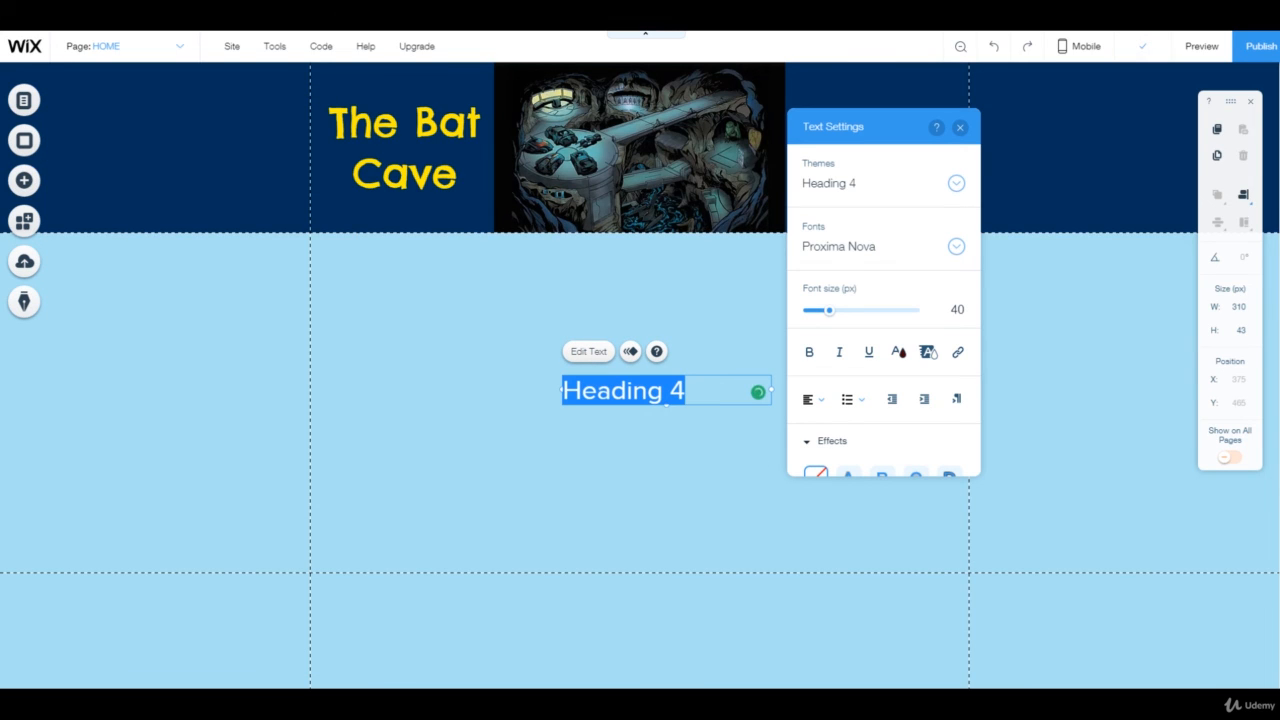
type("everythn")
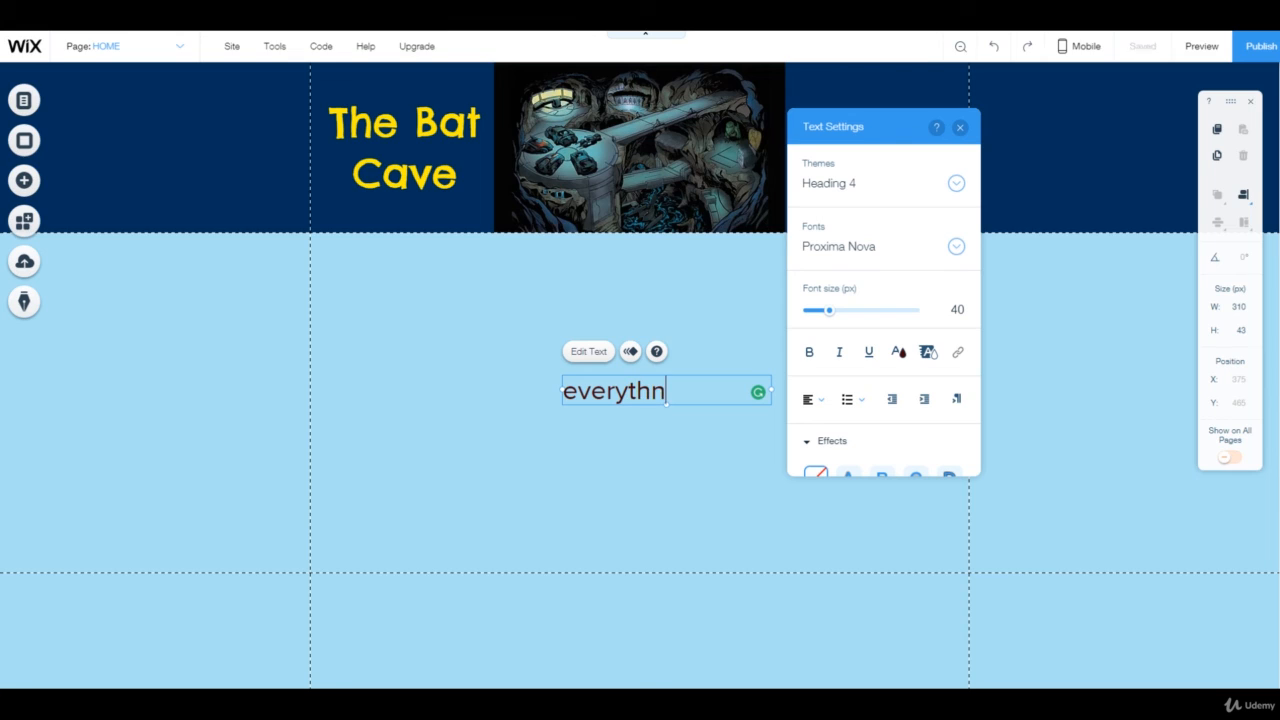
type("g Mavel & DC")
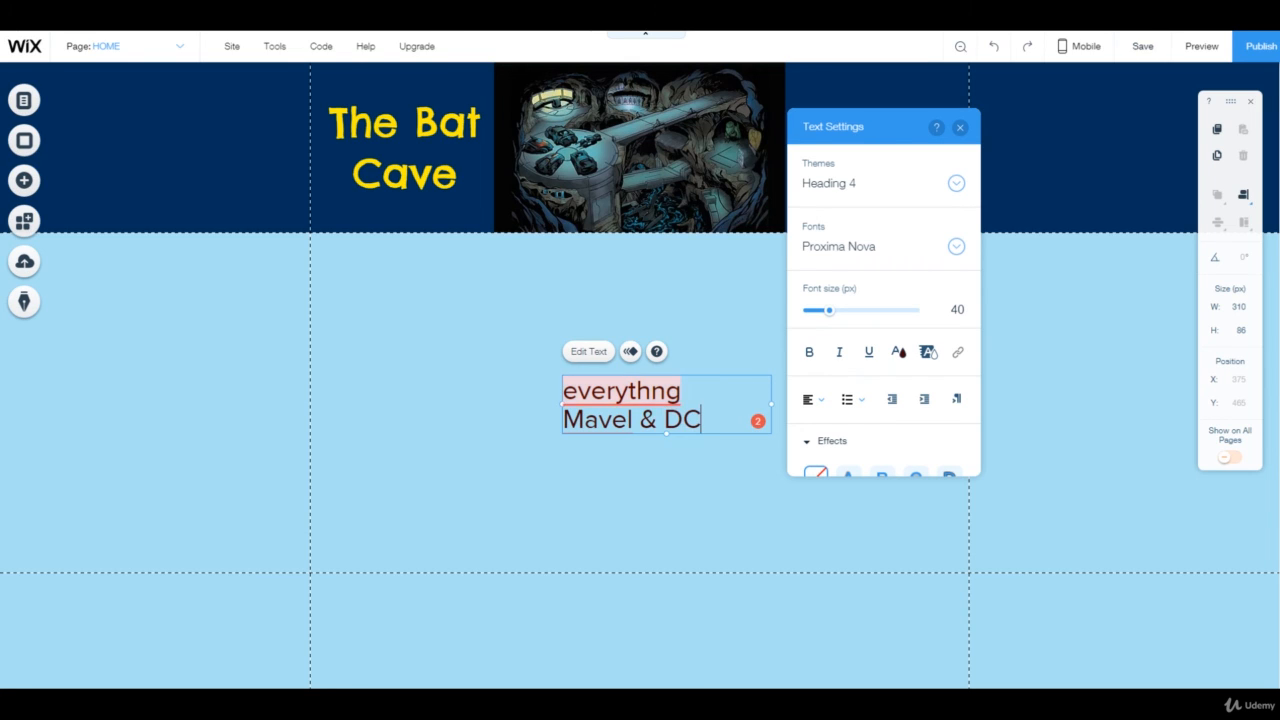
mouse_move(621, 391)
left_click(578, 391)
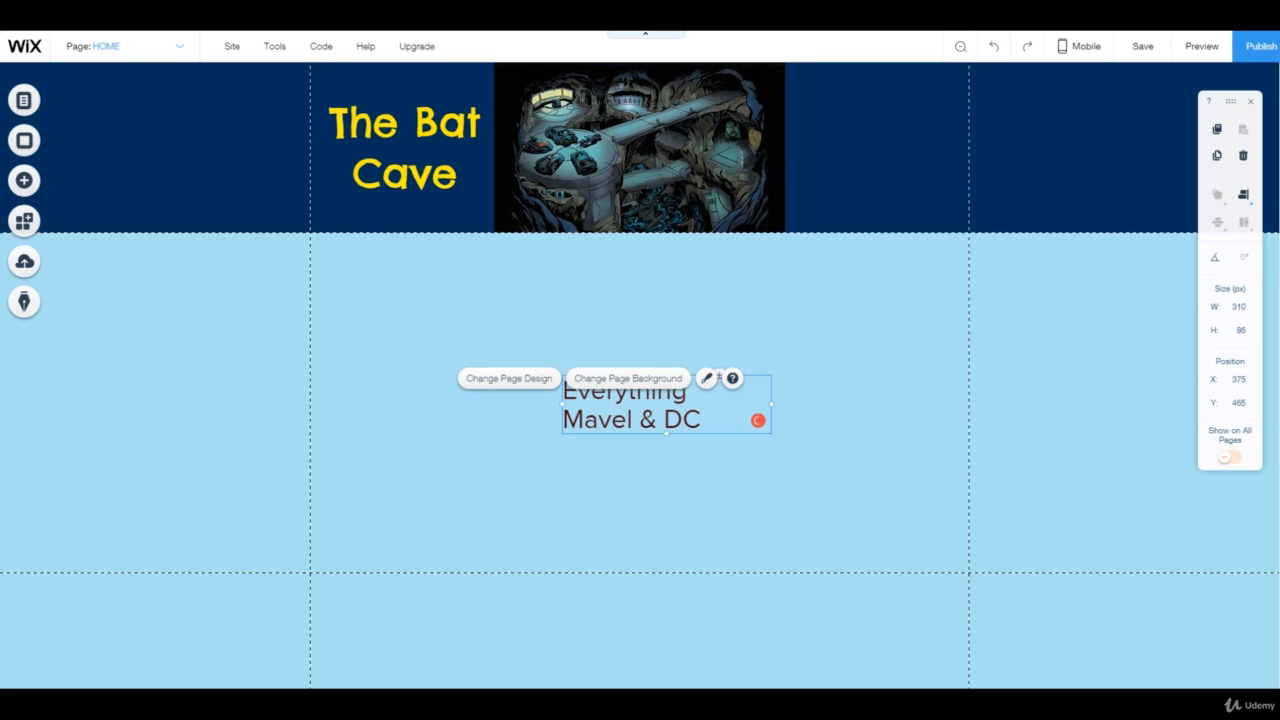
Color the new text yellow #FFE900 and center-align it
double_click(632, 412)
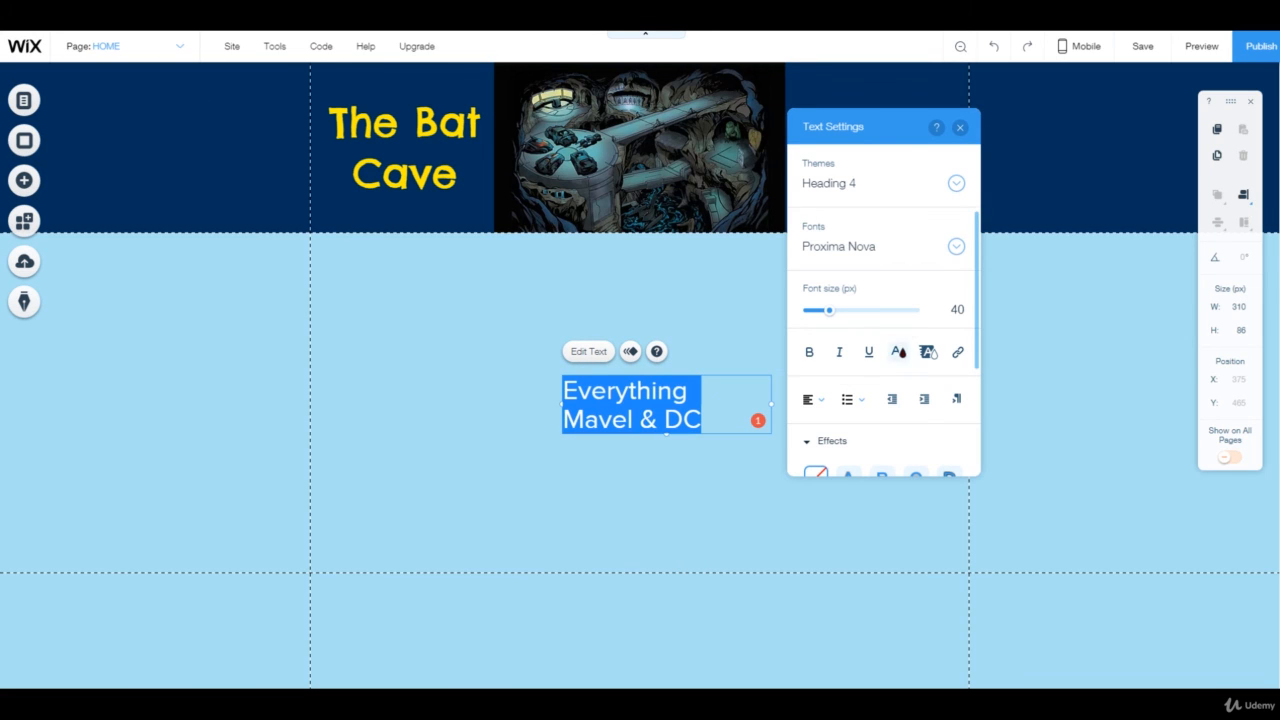
left_click(898, 351)
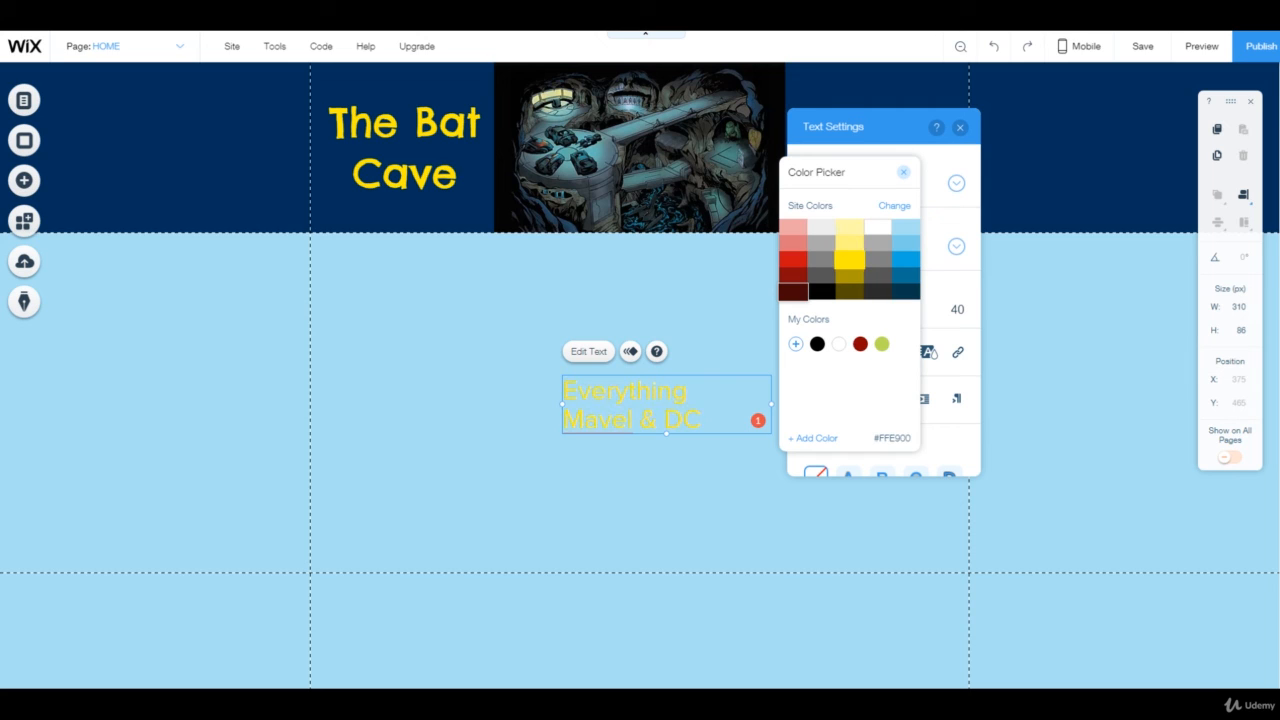
left_click(849, 260)
left_click(903, 172)
left_click(819, 399)
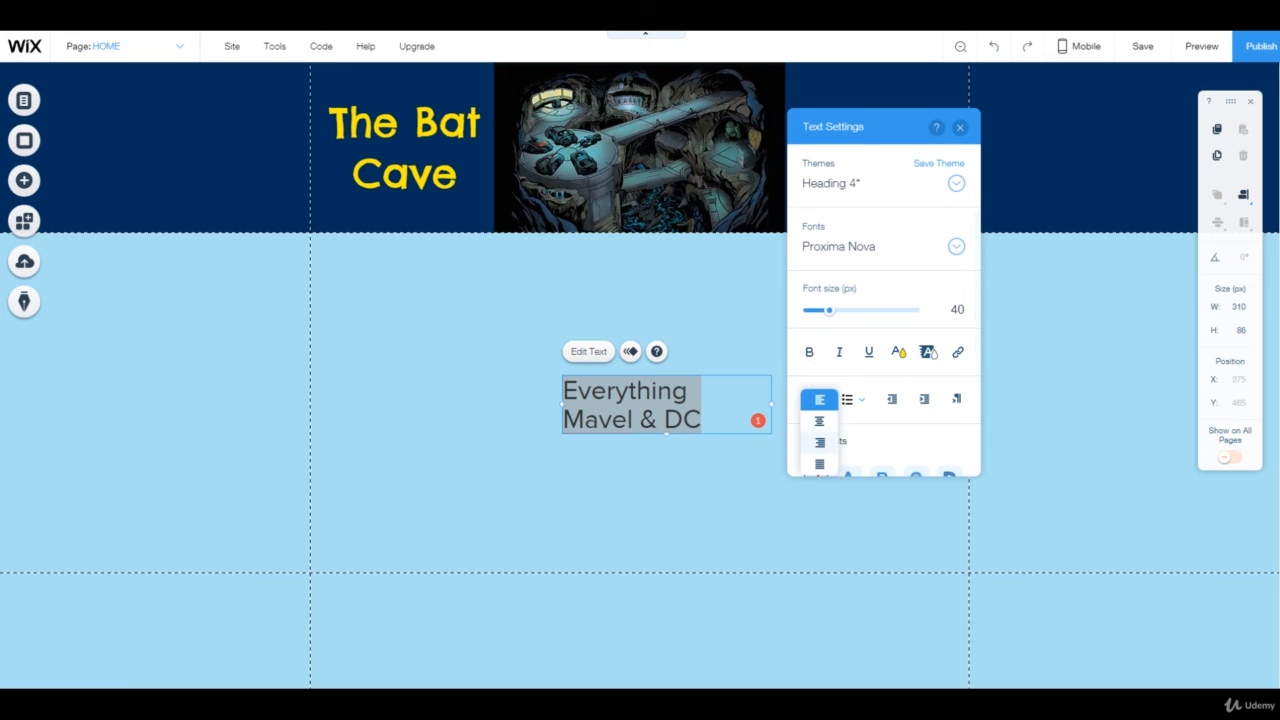
left_click(819, 421)
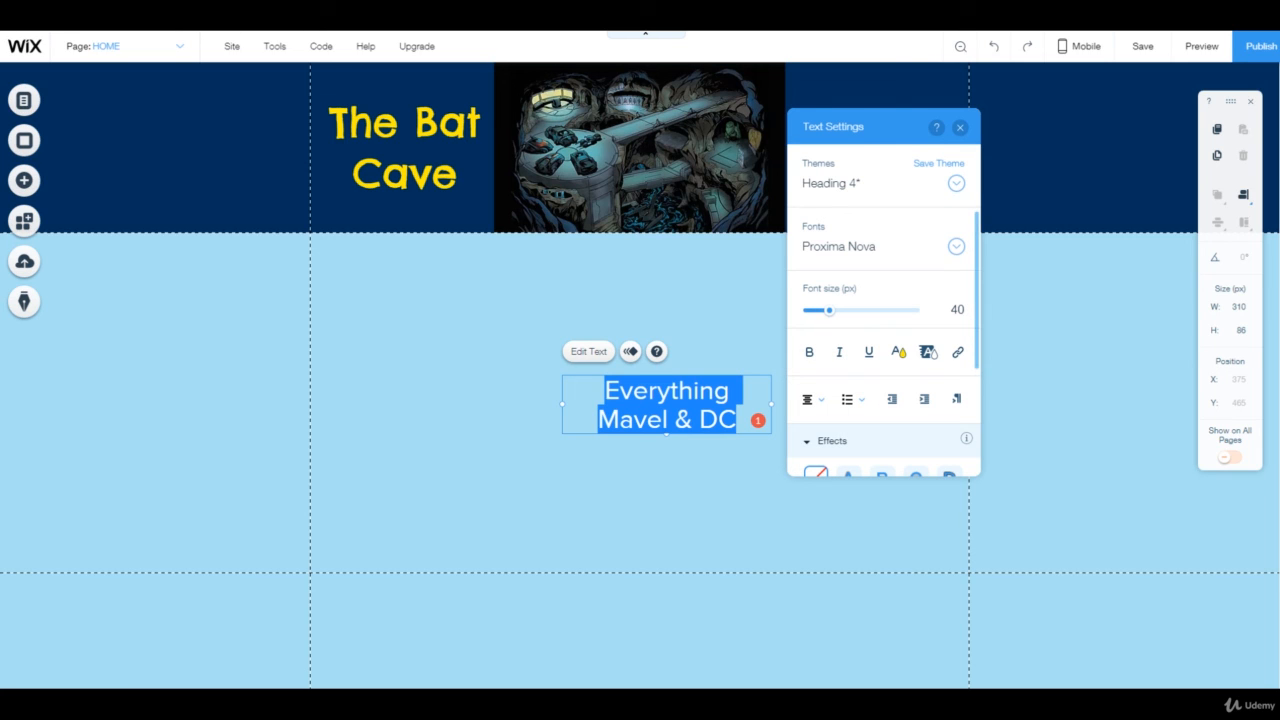
Change the tagline's font to Chelsea Market
left_click(956, 246)
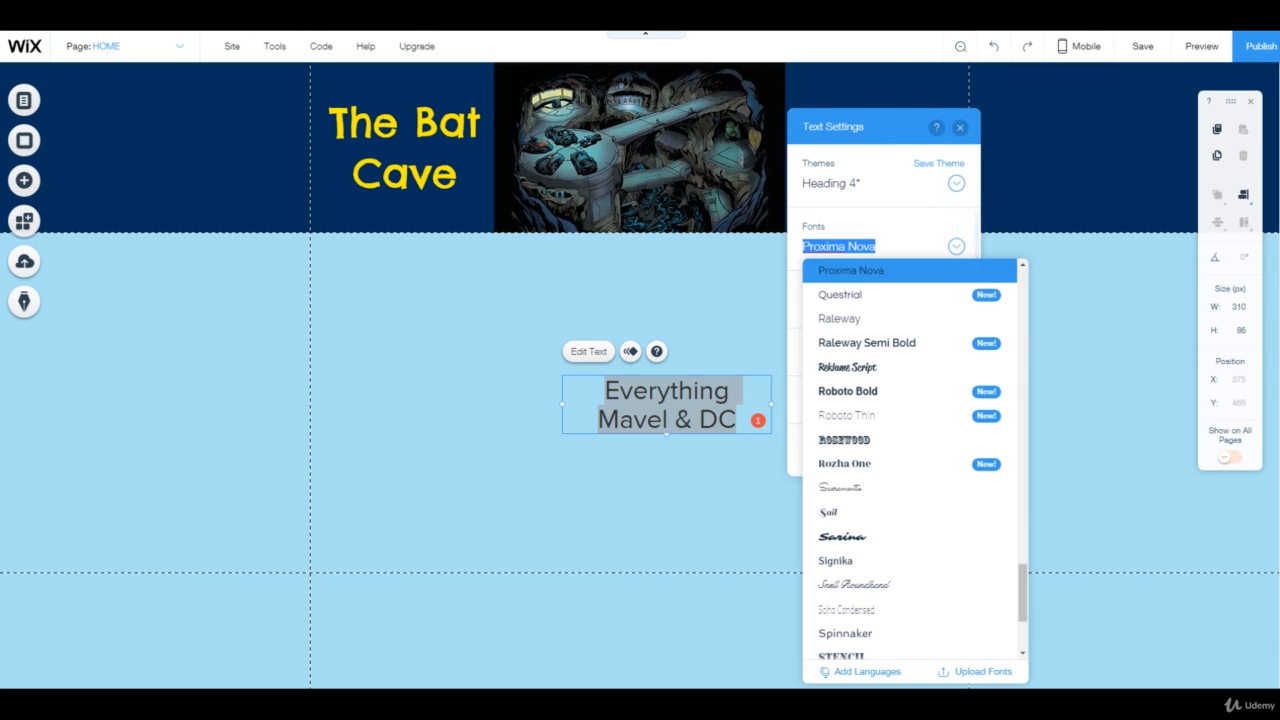
scroll(935, 414, "up", 1)
scroll(905, 507, "up", 10)
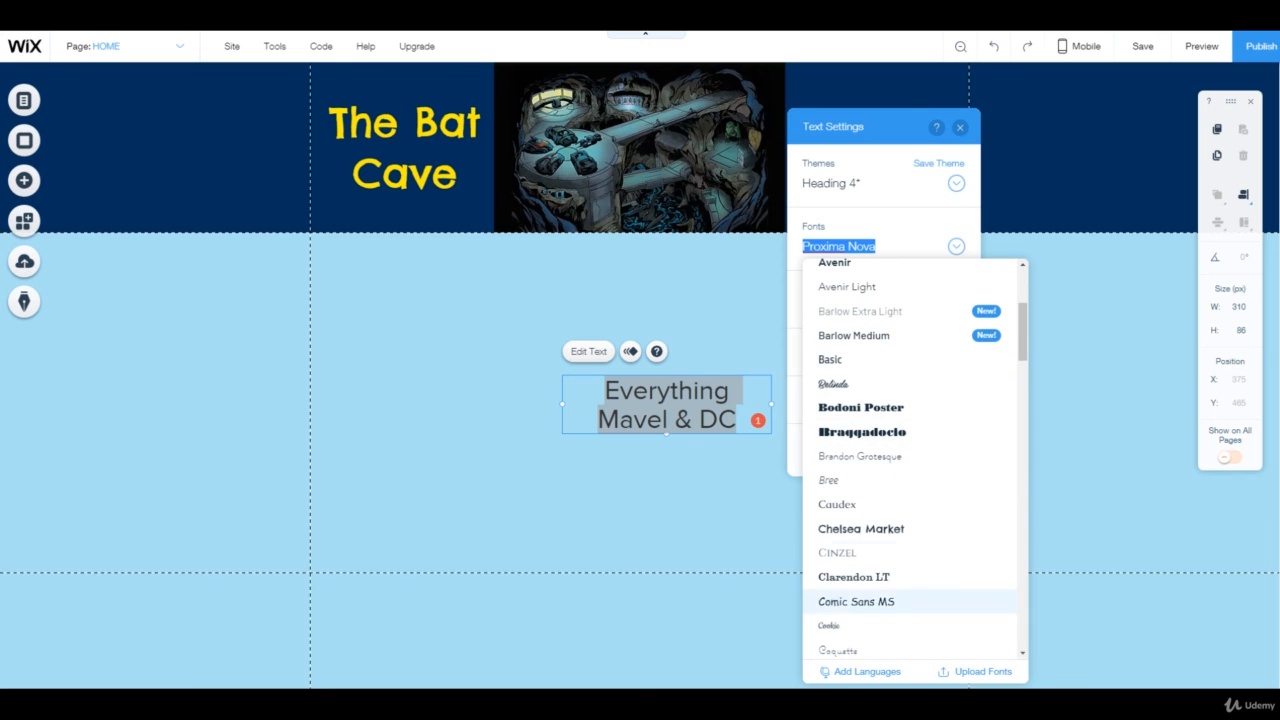
left_click(861, 528)
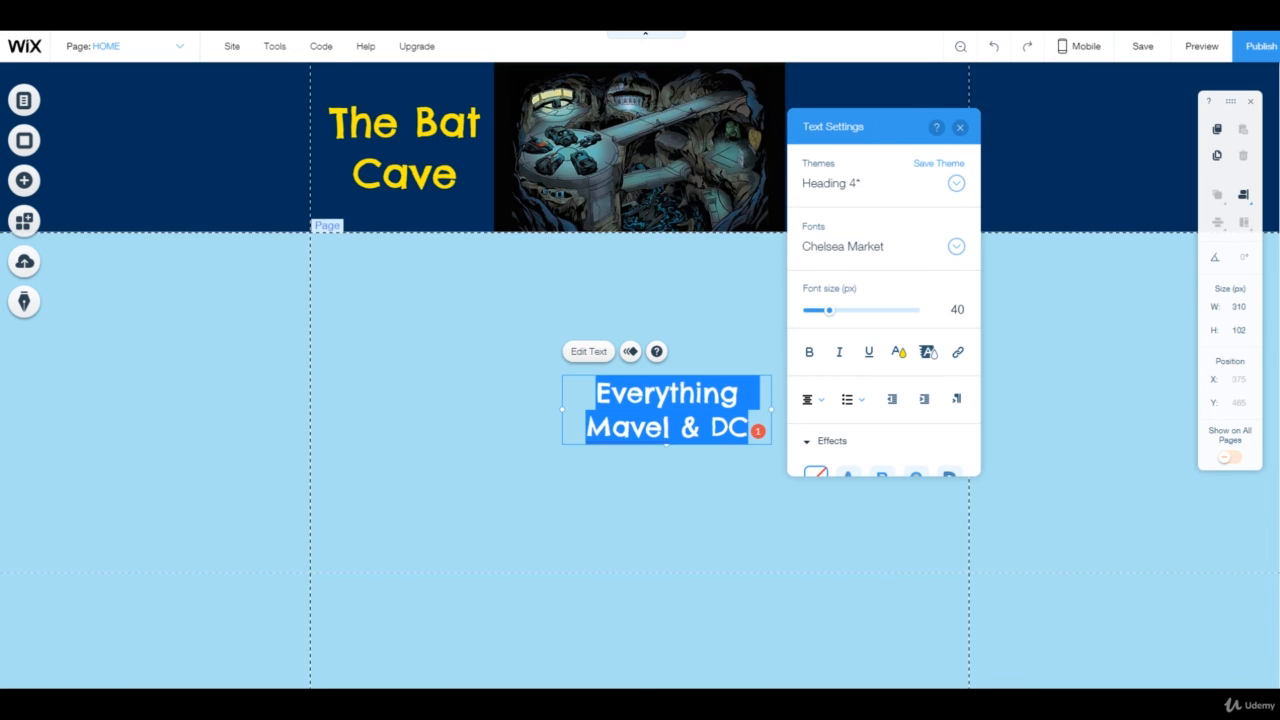
Move the tagline into the header beside the image, about 273 px wide at about x 706, y 75
left_click(194, 117)
left_click_drag(666, 410, 862, 142)
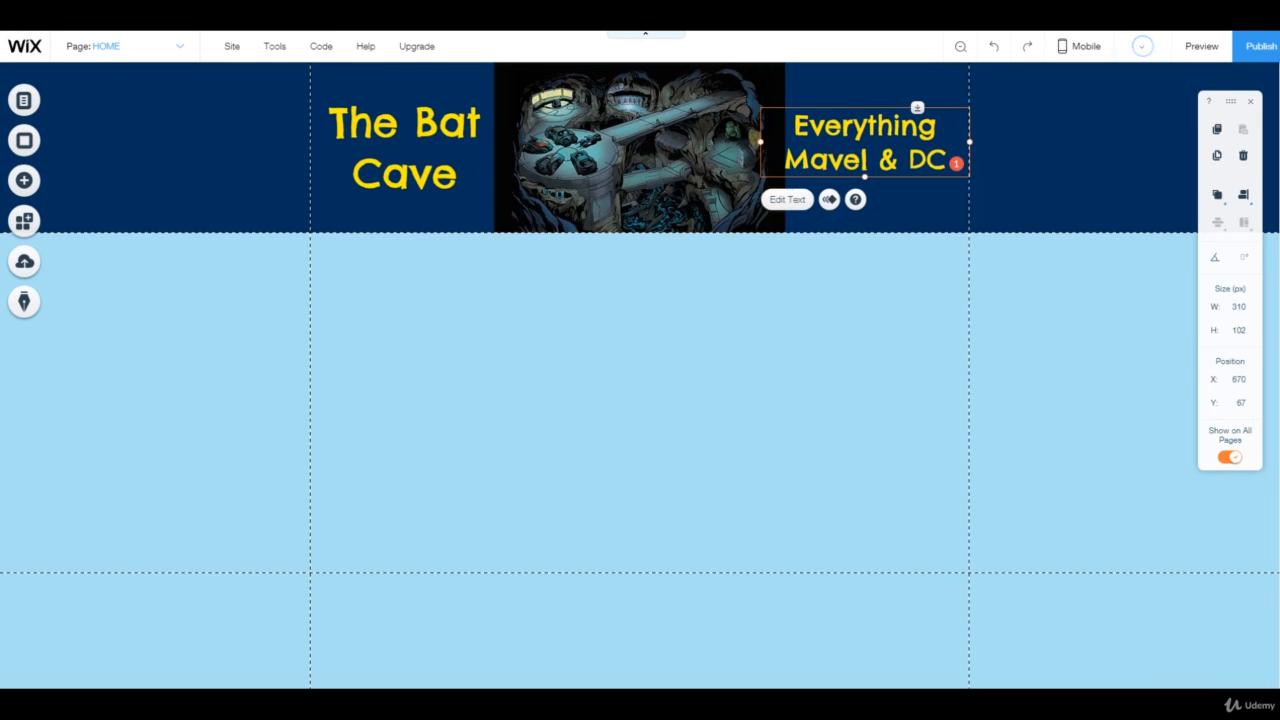
left_click_drag(761, 142, 785, 142)
left_click_drag(876, 154, 876, 159)
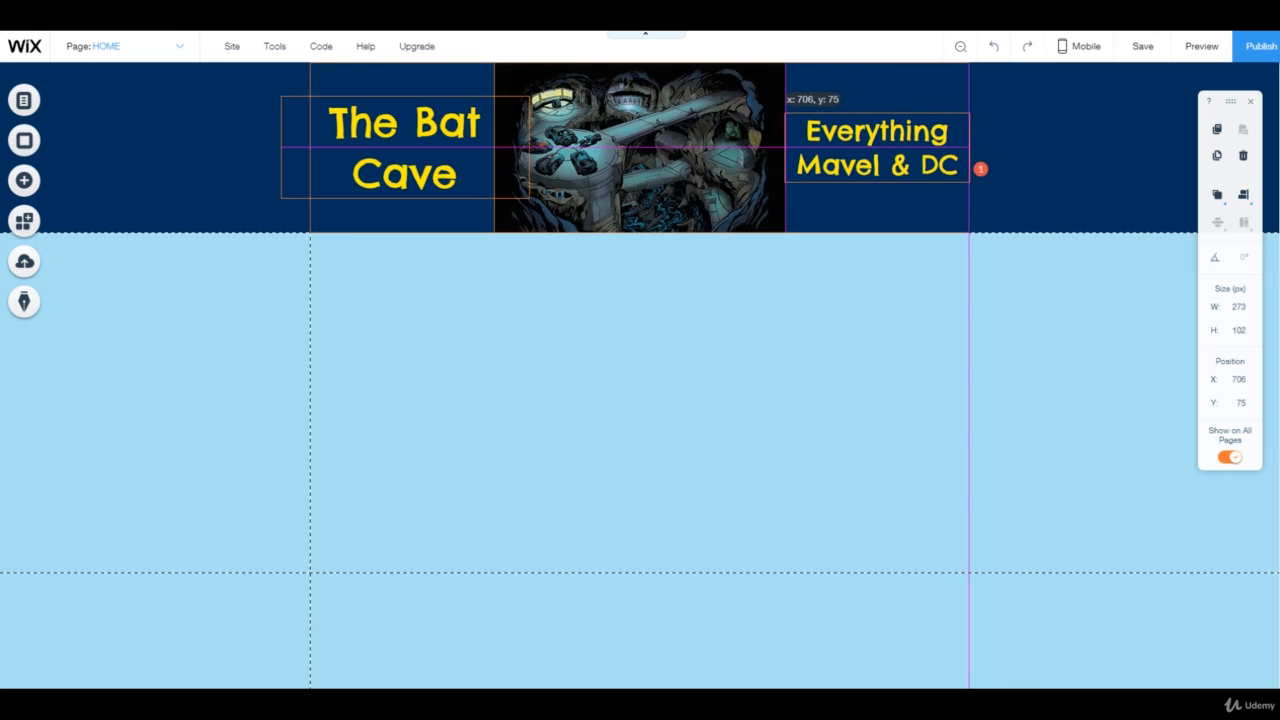
left_click_drag(980, 168, 980, 168)
left_click(195, 118)
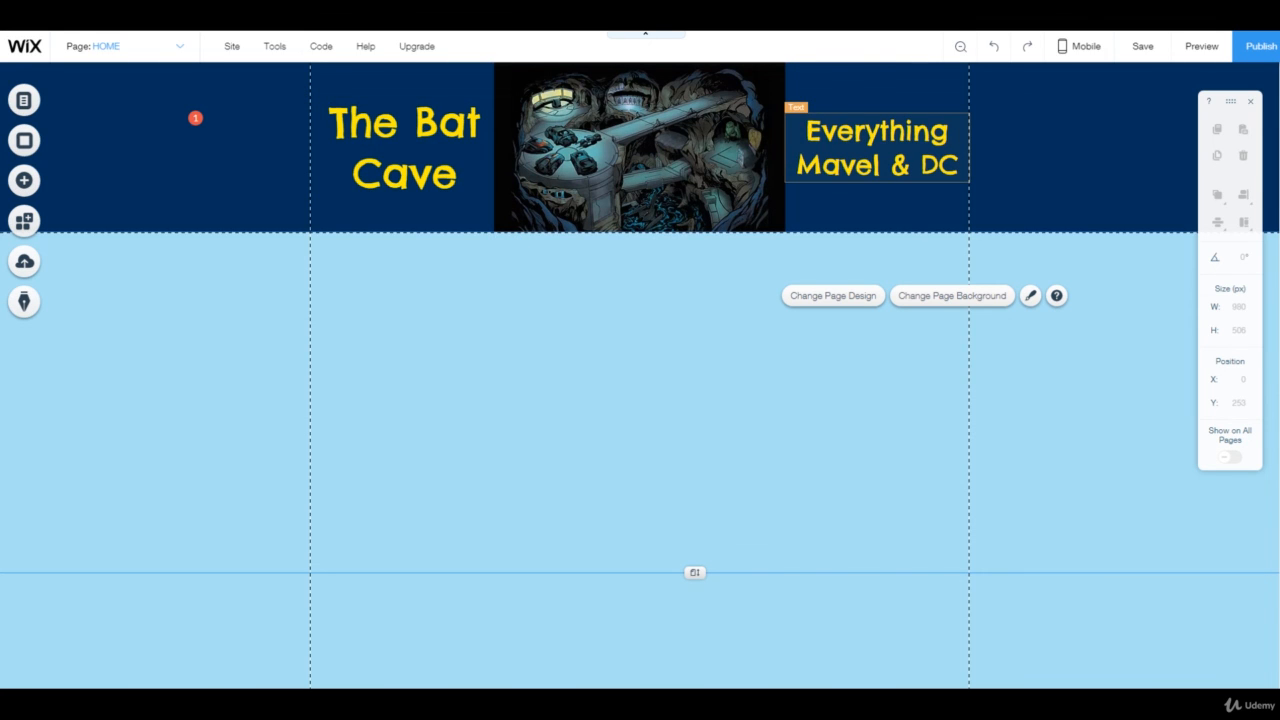
Set the tagline's font size to 34 px
left_click(980, 168)
double_click(980, 168)
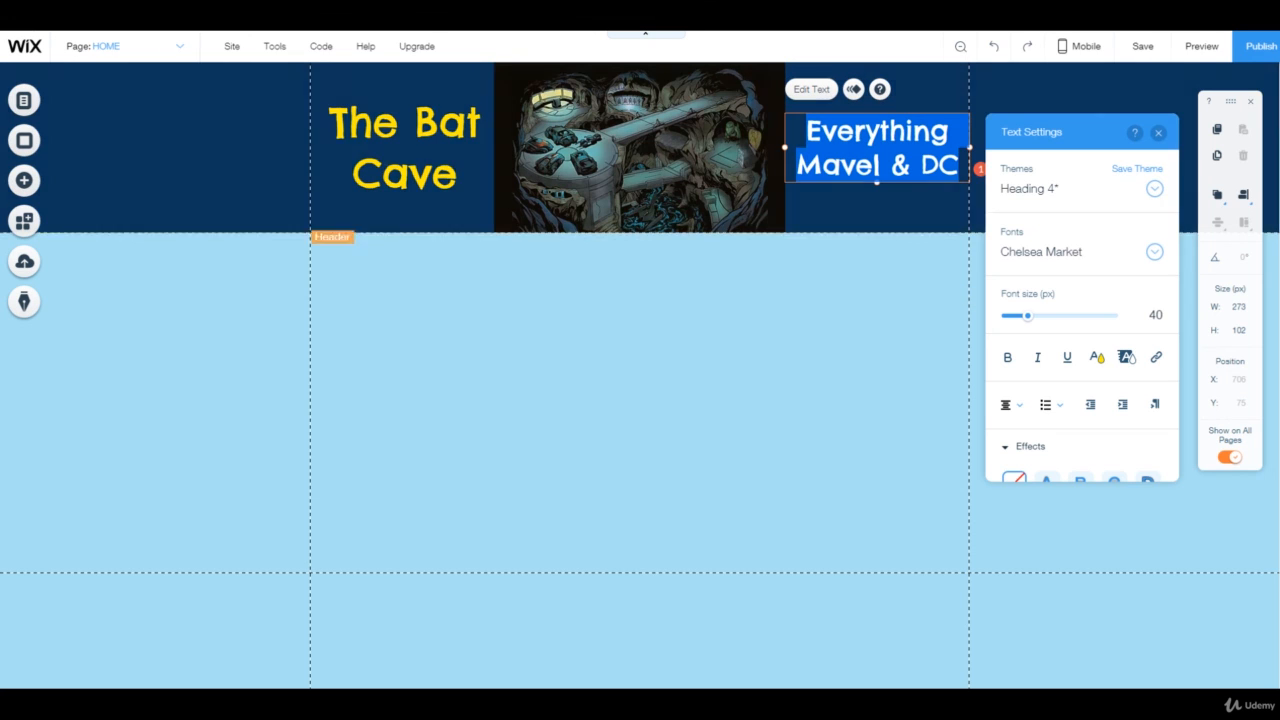
left_click_drag(1028, 316, 1023, 316)
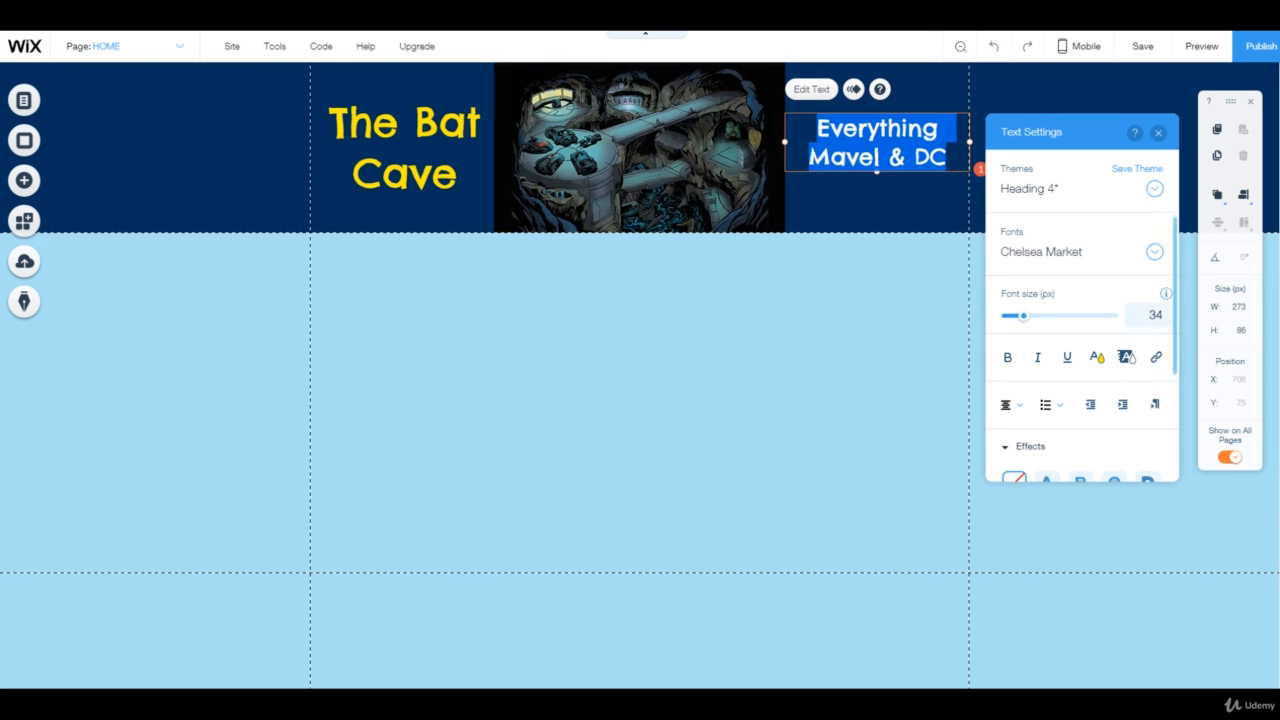
left_click(1158, 133)
left_click(850, 322)
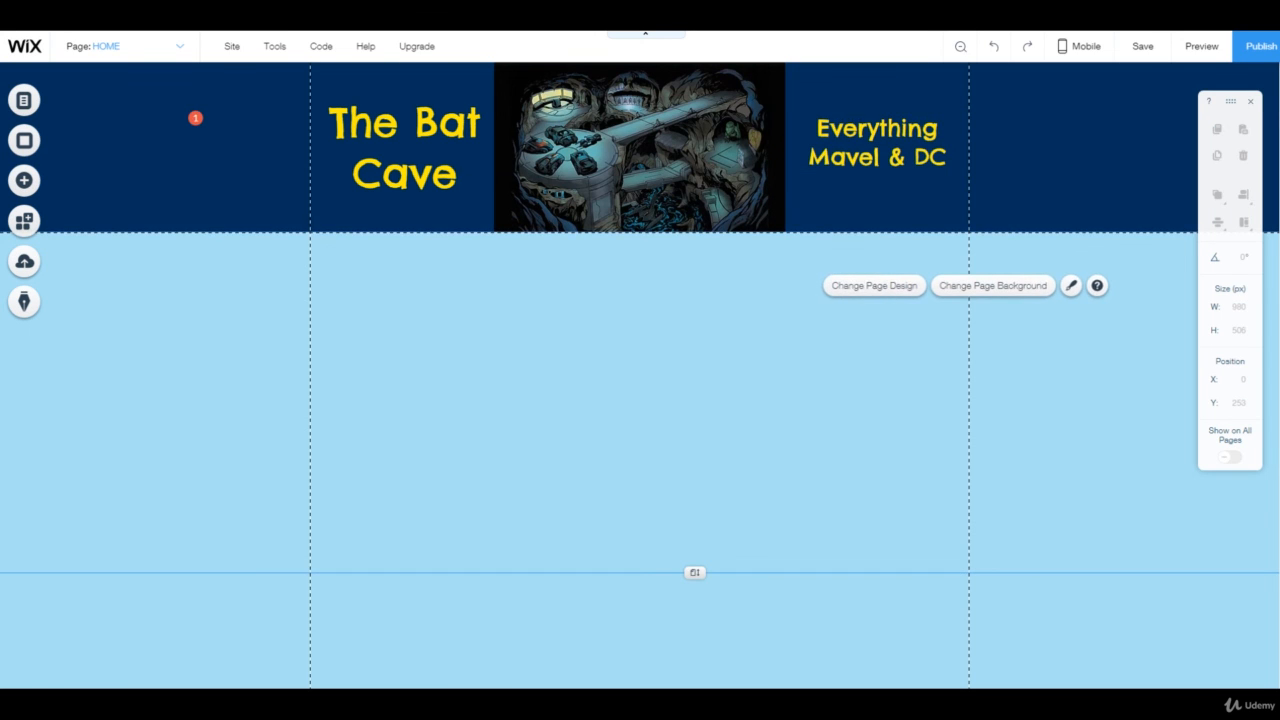